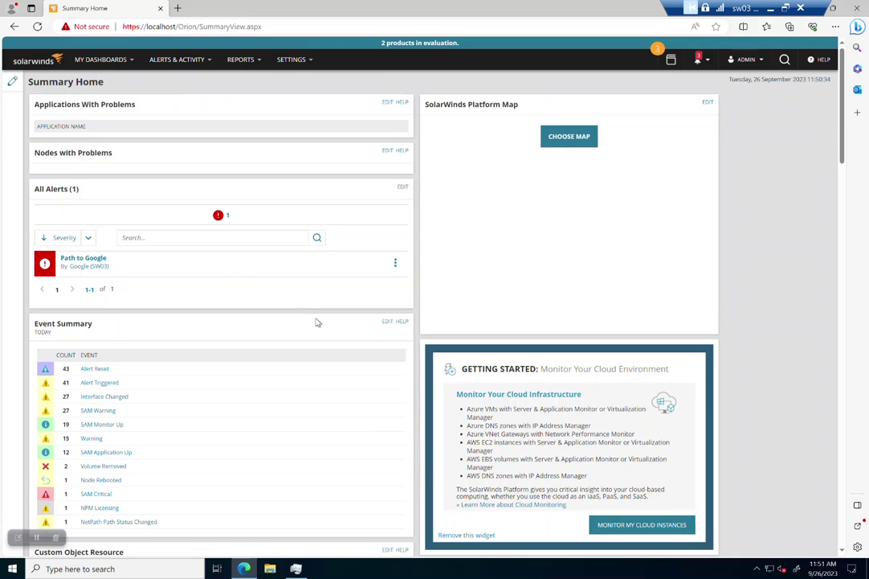
# - From Event Summary, list today's Node Rebooted events, showing dc01 rebooted at 1:19 AM
pyautogui.scroll(-2, 214, 389)
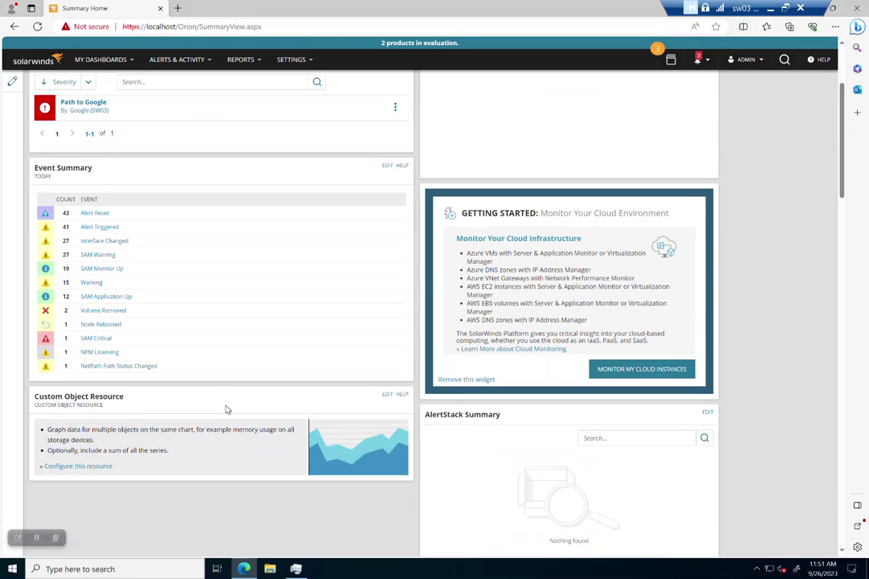
pyautogui.click(101, 326)
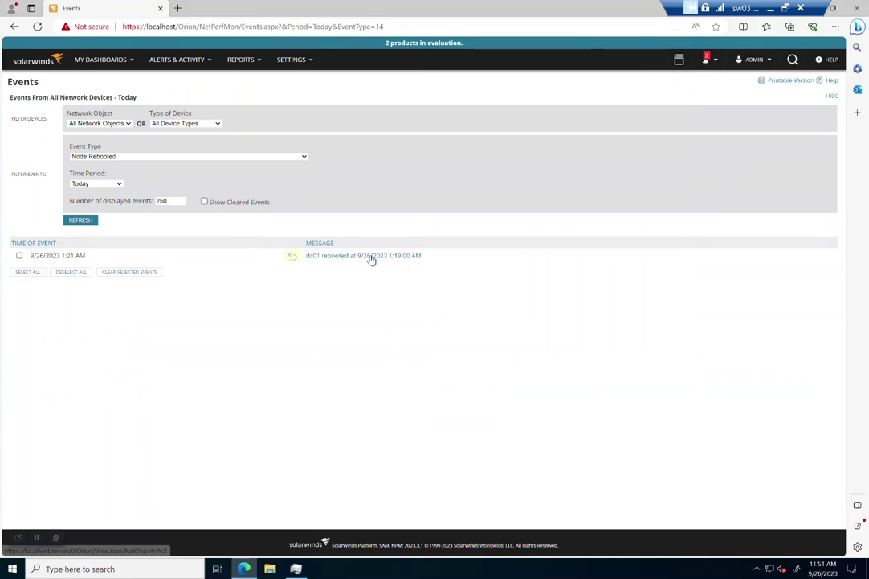
pyautogui.moveTo(398, 260)
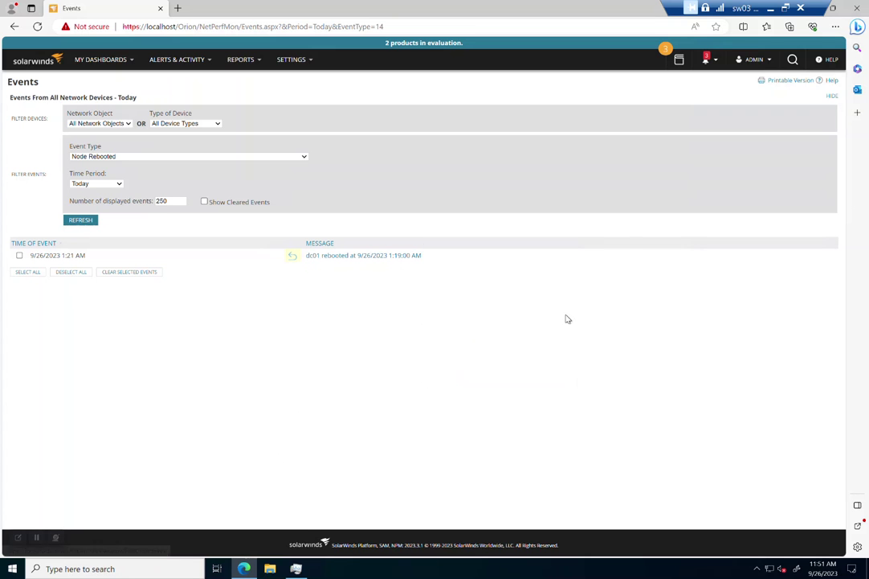
# - Check the dc01 VM's uptime in Hyper-V Manager, then return to the sw03 VM window
pyautogui.click(770, 10)
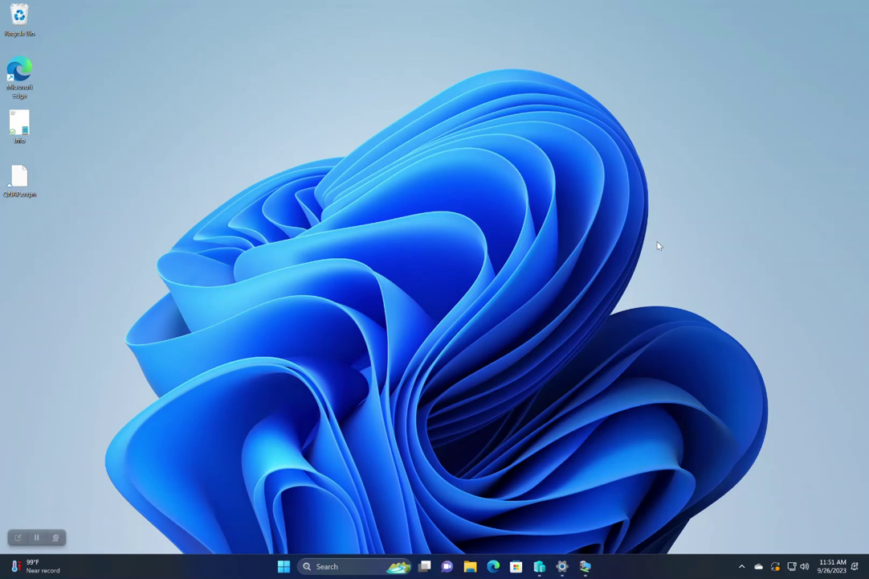
pyautogui.click(539, 566)
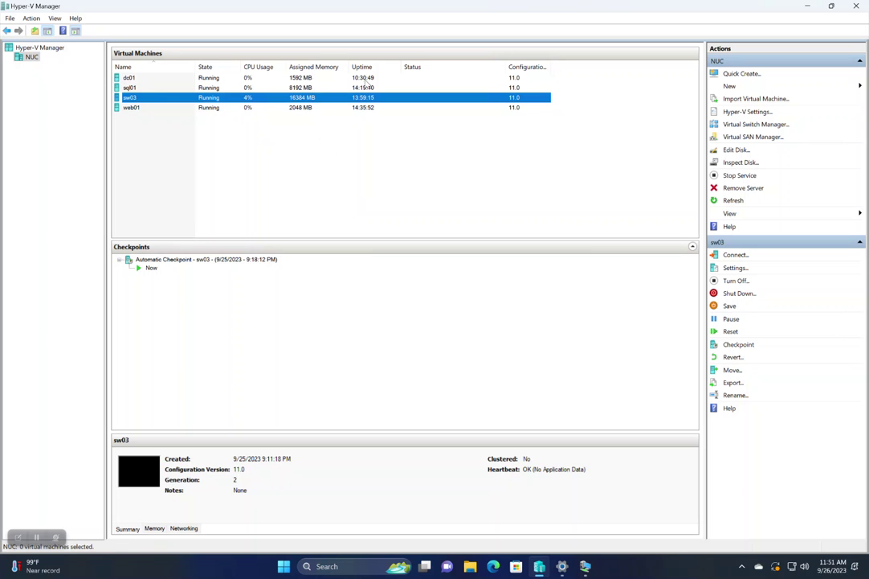
pyautogui.click(308, 77)
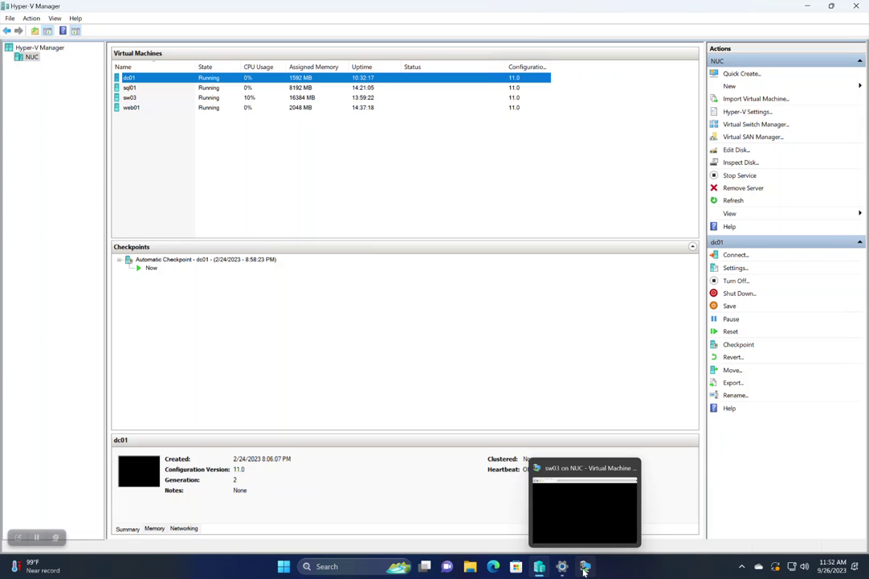
pyautogui.click(585, 567)
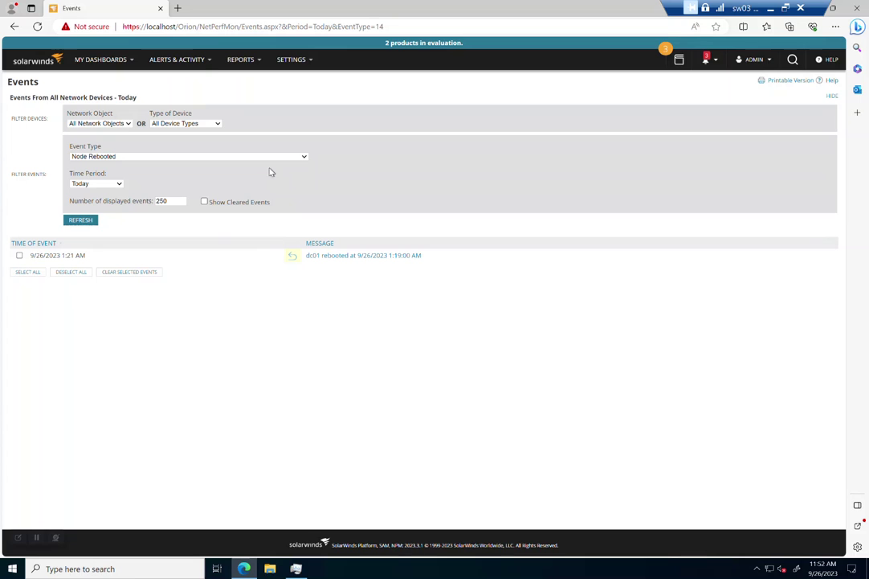
# - Open Manage Alerts grouped by Enabled, showing only the 57 alerts that are ON
pyautogui.click(196, 80)
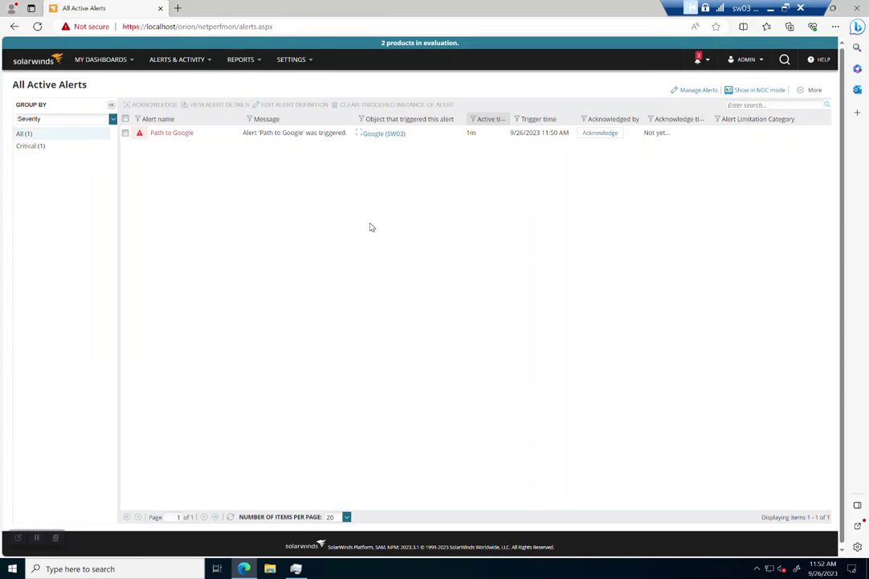
pyautogui.click(709, 92)
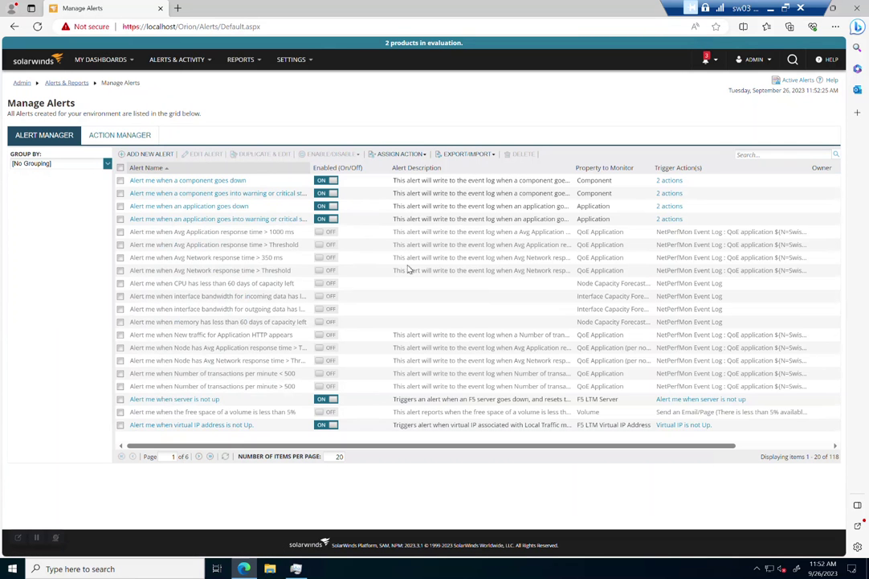
pyautogui.click(106, 164)
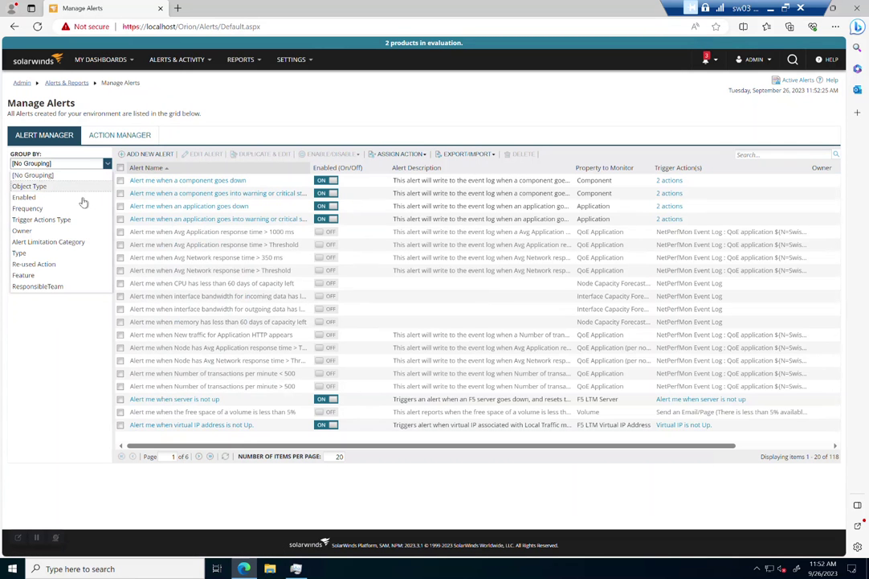
pyautogui.click(79, 198)
pyautogui.click(32, 202)
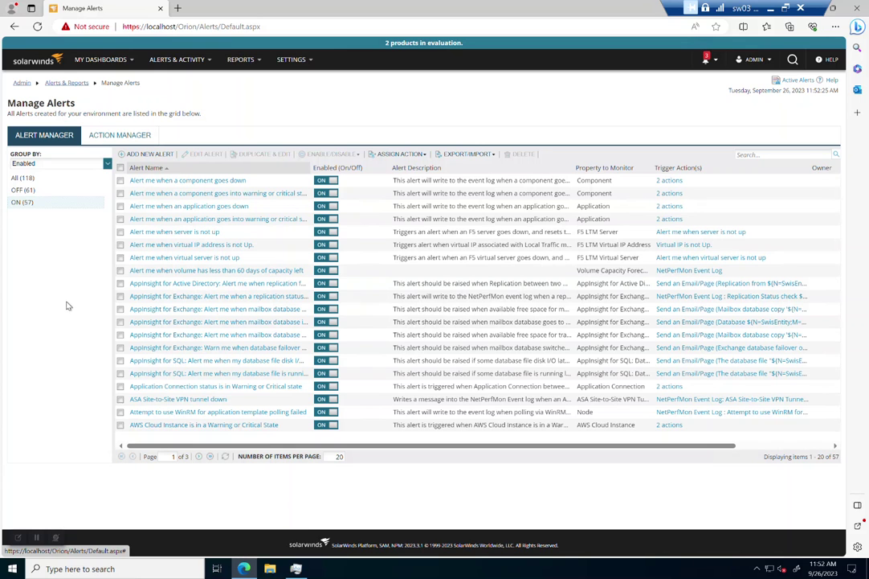
# - Disable the five AppInsight for Exchange replication, mailbox database and failover alerts
pyautogui.click(119, 296)
pyautogui.click(119, 309)
pyautogui.click(120, 322)
pyautogui.click(120, 334)
pyautogui.click(120, 348)
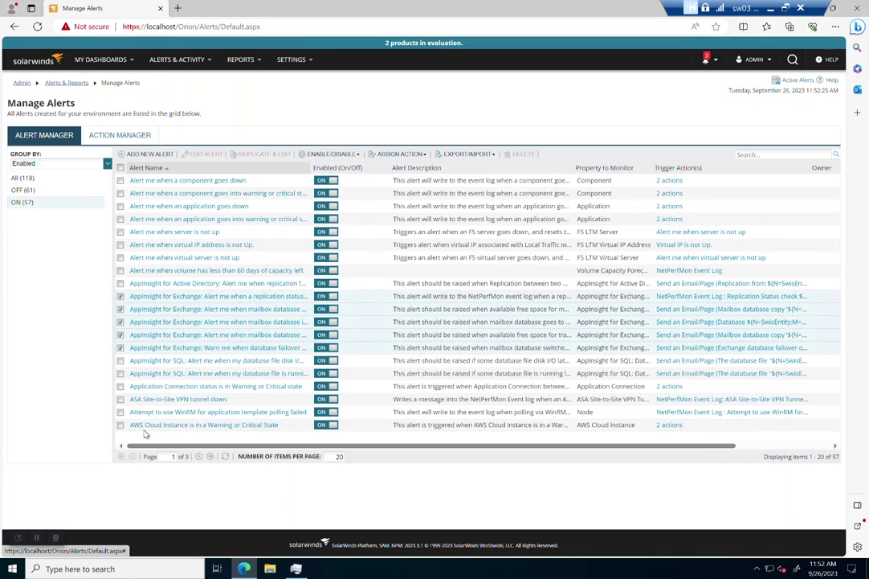
pyautogui.click(323, 154)
pyautogui.click(328, 180)
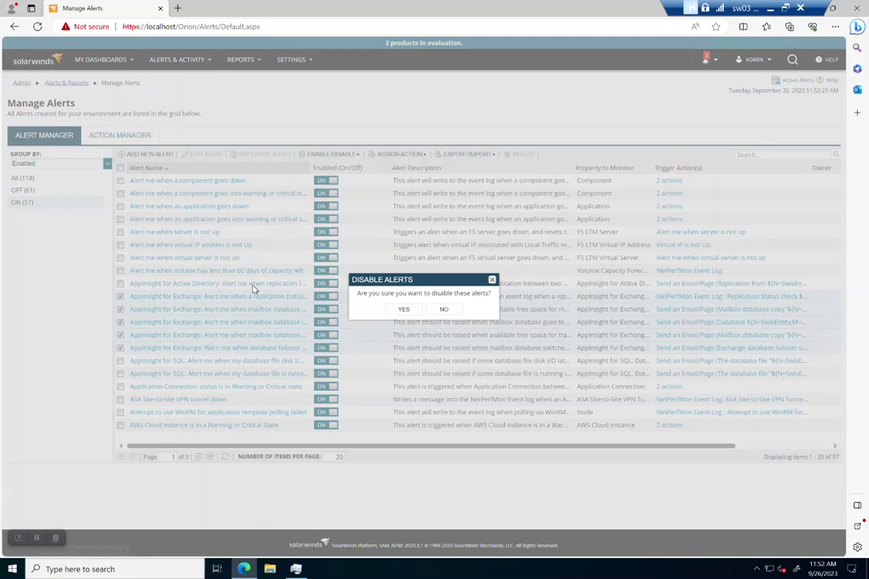
pyautogui.click(404, 309)
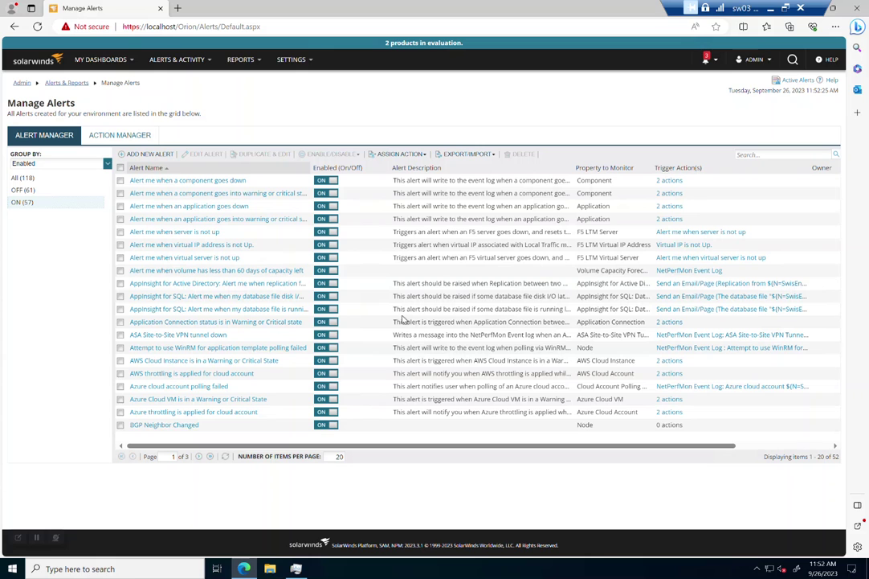
# - Disable the BGP, Azure, AWS, ASA Site-to-Site VPN and virtual IP alerts
pyautogui.click(121, 424)
pyautogui.click(120, 412)
pyautogui.click(121, 399)
pyautogui.click(120, 386)
pyautogui.click(121, 373)
pyautogui.click(120, 360)
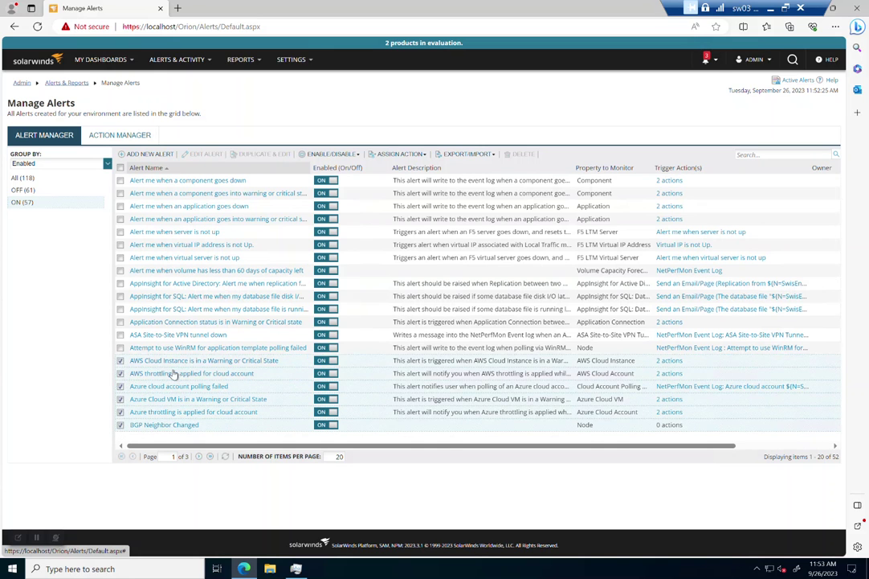
pyautogui.click(120, 335)
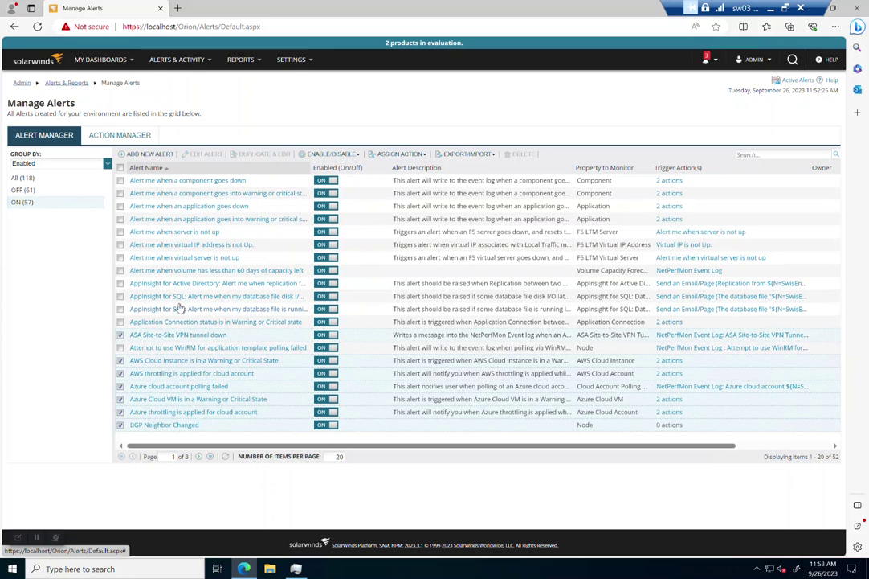
pyautogui.click(121, 245)
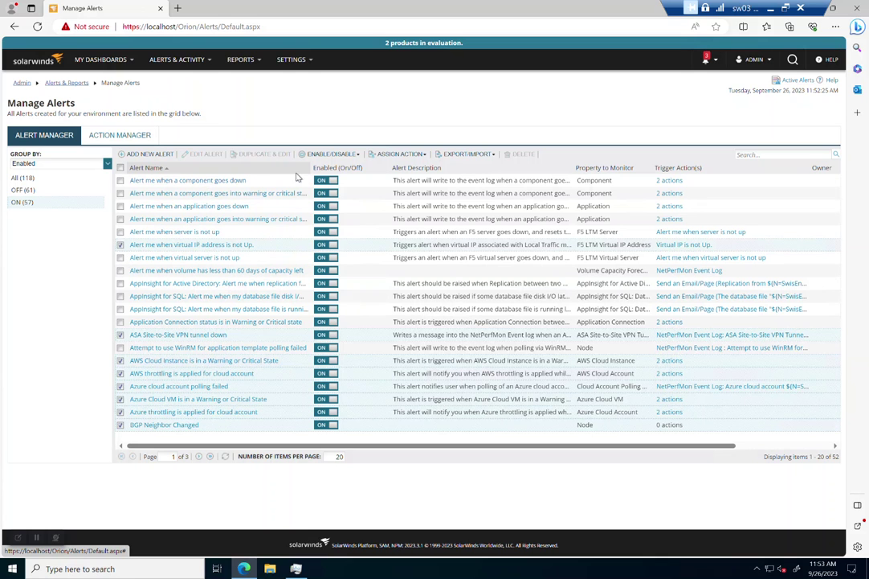
pyautogui.click(336, 154)
pyautogui.click(326, 181)
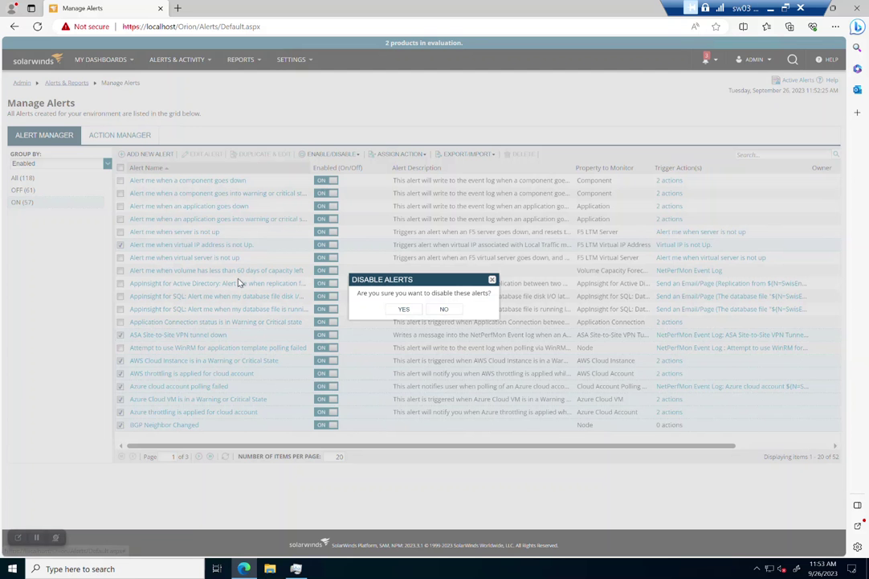
pyautogui.click(404, 308)
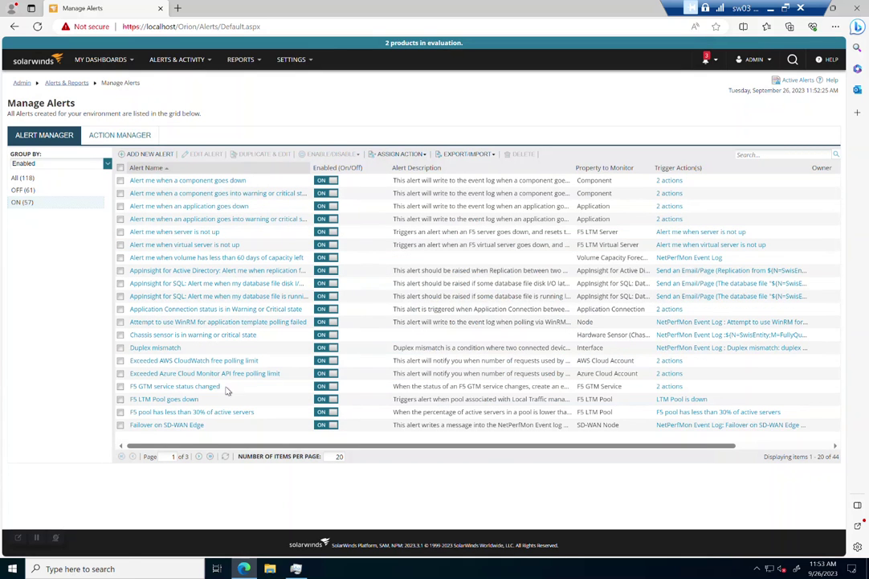
# - Disable the AWS and Azure polling-limit, three F5 and SD-WAN Edge failover alerts
pyautogui.click(120, 360)
pyautogui.click(121, 374)
pyautogui.click(121, 386)
pyautogui.click(120, 399)
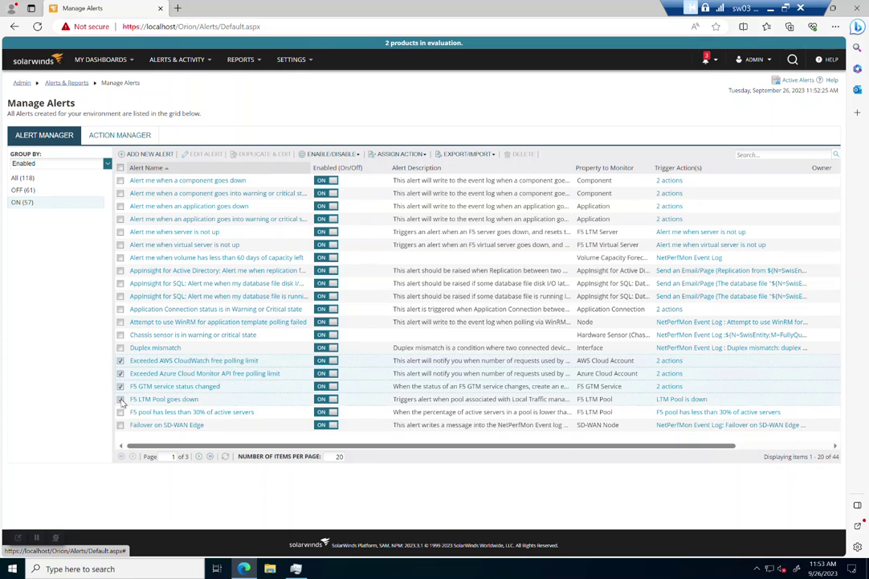
pyautogui.click(120, 412)
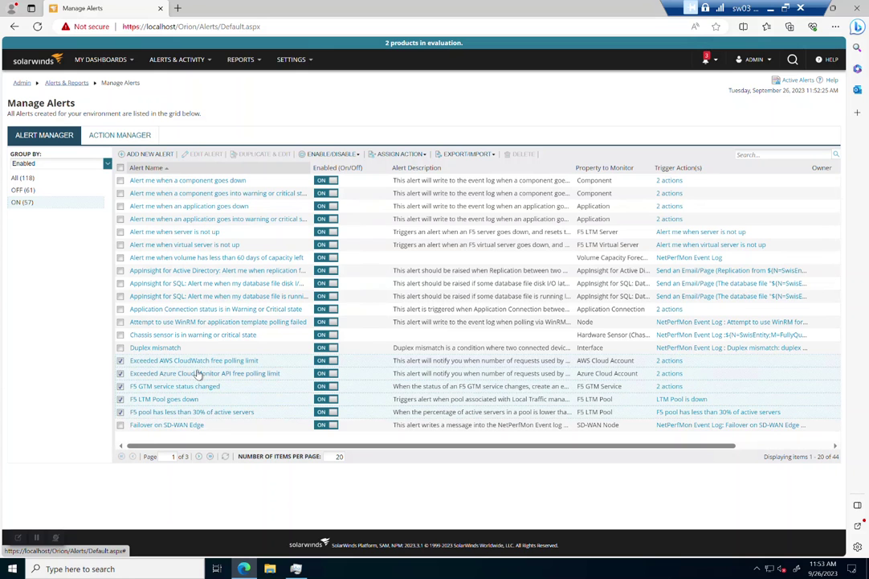
pyautogui.click(121, 426)
pyautogui.click(323, 154)
pyautogui.click(328, 180)
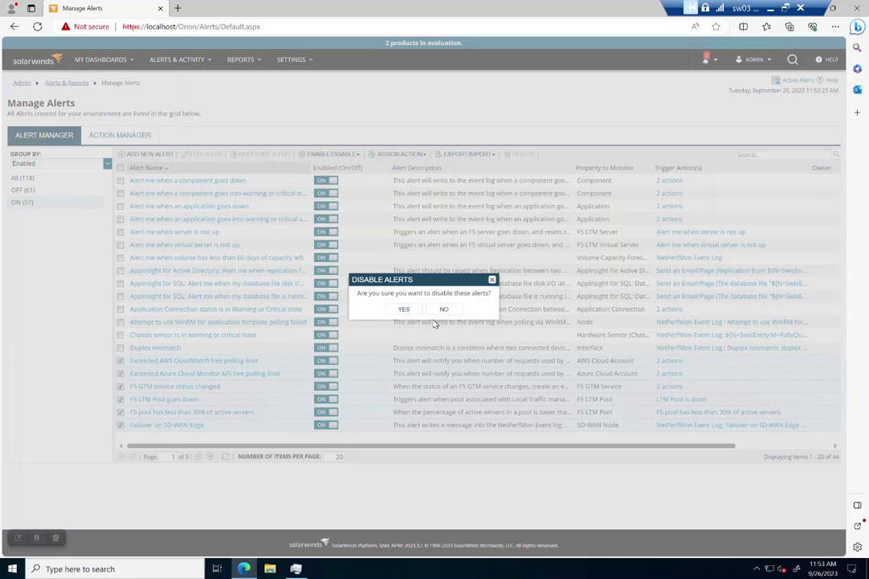
pyautogui.click(404, 310)
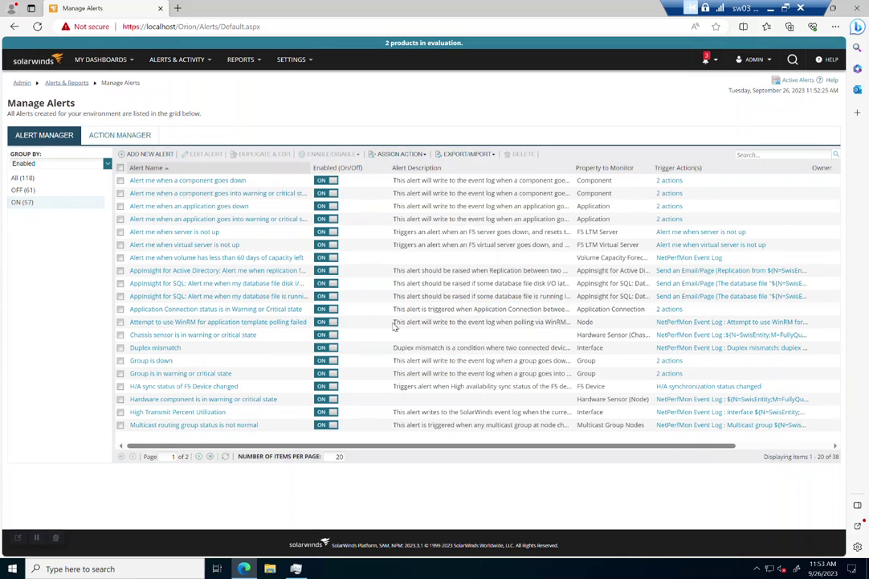
# - Select the F5 H/A sync status and Multicast routing group alerts for disabling
pyautogui.click(120, 386)
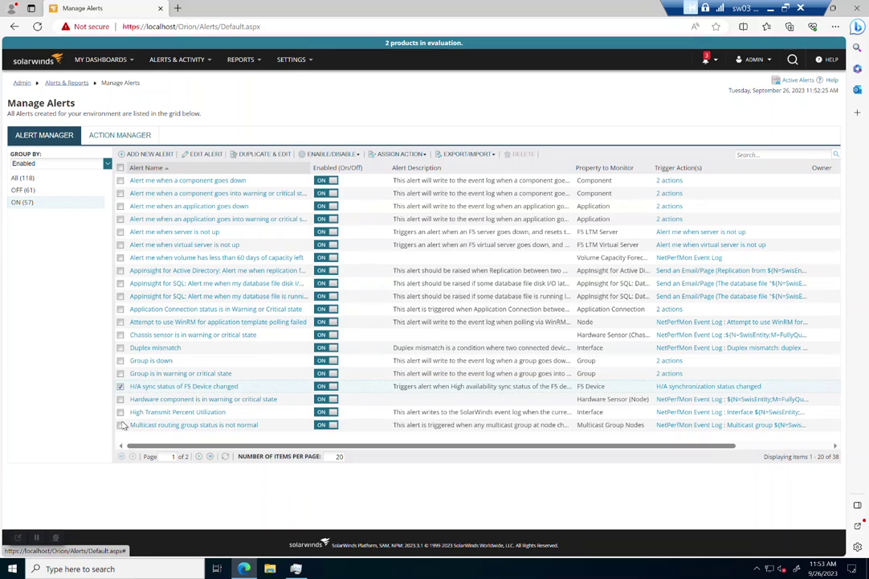
pyautogui.click(120, 425)
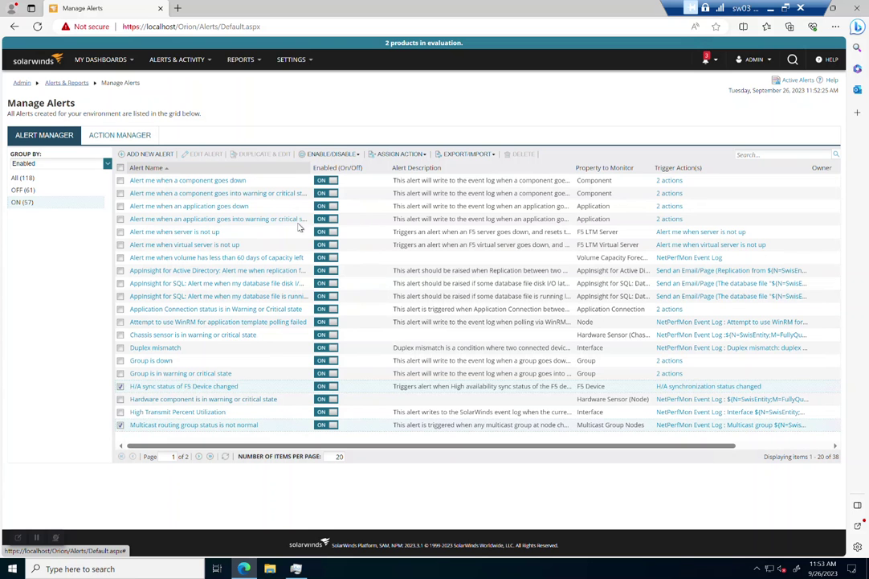
pyautogui.click(329, 153)
pyautogui.click(330, 181)
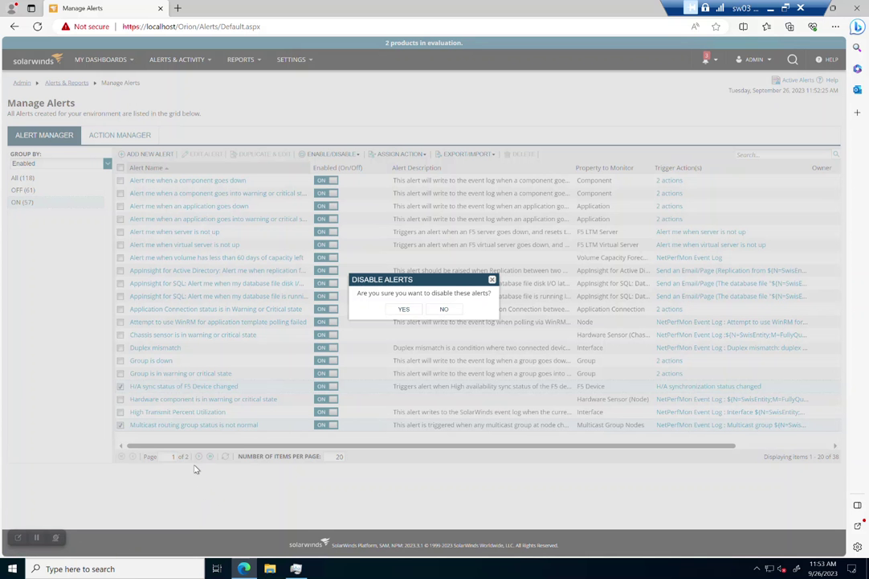
# - Confirm disabling the F5 and multicast alerts, then select the Palo Alto VPN and four SD-WAN alerts
pyautogui.click(403, 310)
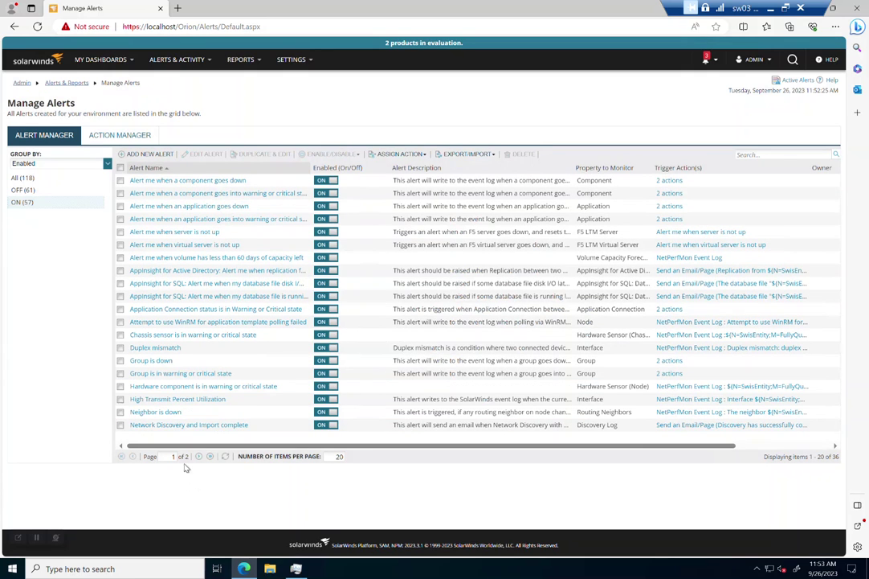
pyautogui.click(201, 457)
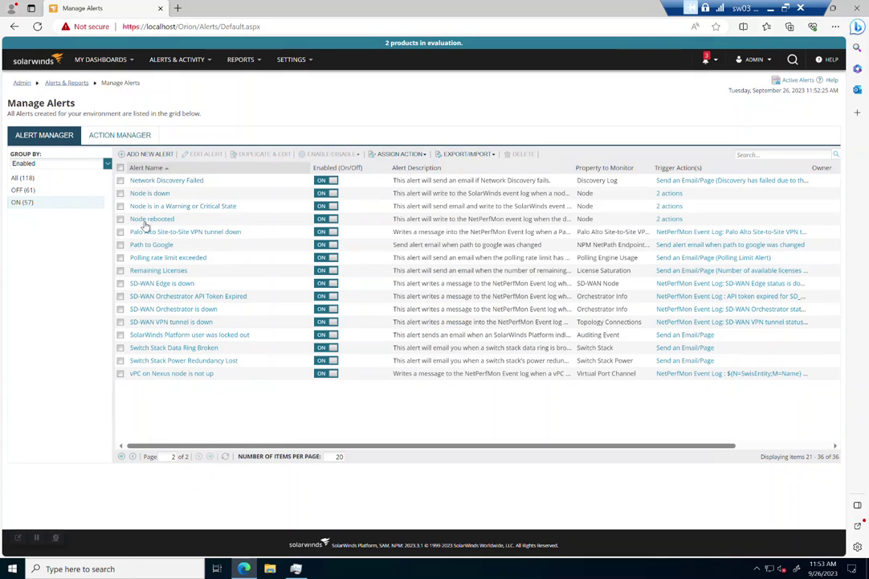
pyautogui.click(120, 231)
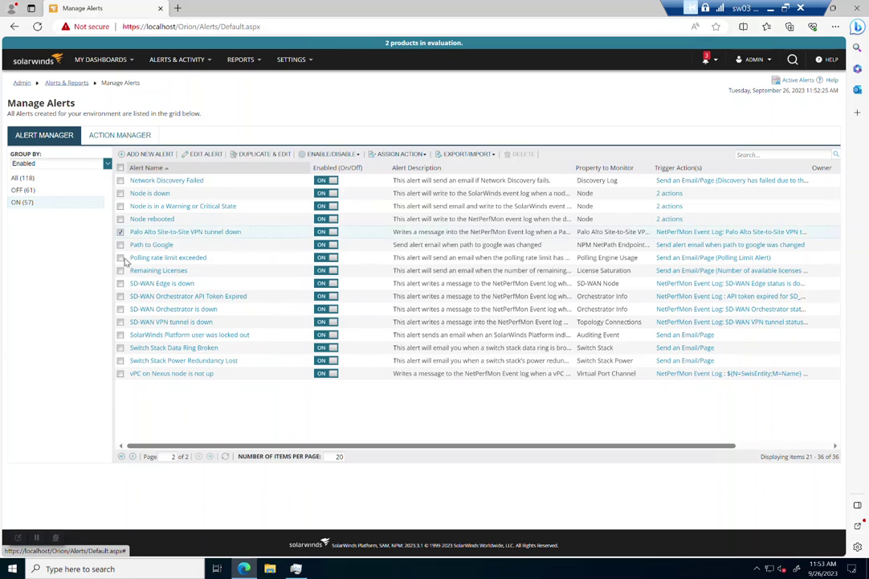
pyautogui.click(120, 283)
pyautogui.click(120, 295)
pyautogui.click(120, 309)
pyautogui.click(120, 322)
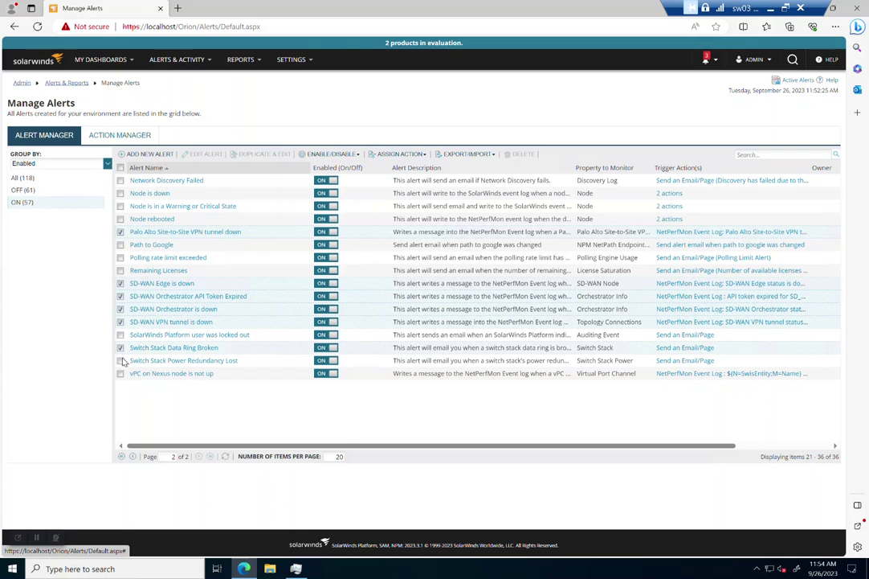
# - Add the Switch Stack Power Redundancy and vPC on Nexus alerts and disable the selection
pyautogui.click(121, 360)
pyautogui.click(120, 372)
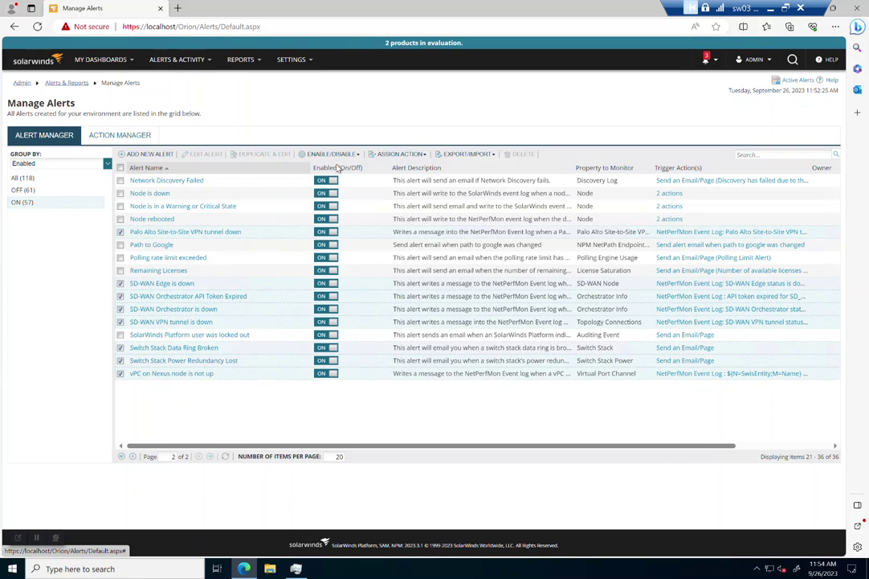
pyautogui.click(330, 153)
pyautogui.click(332, 180)
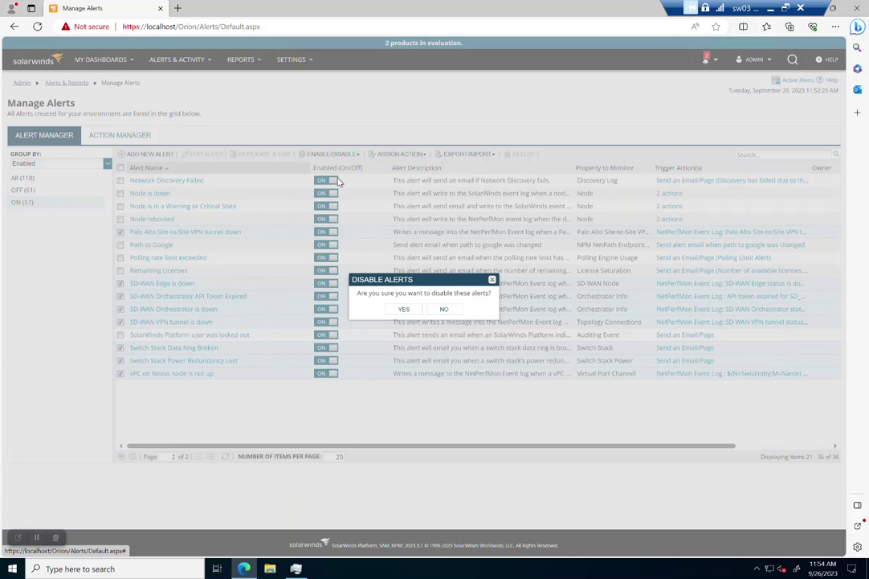
pyautogui.click(404, 308)
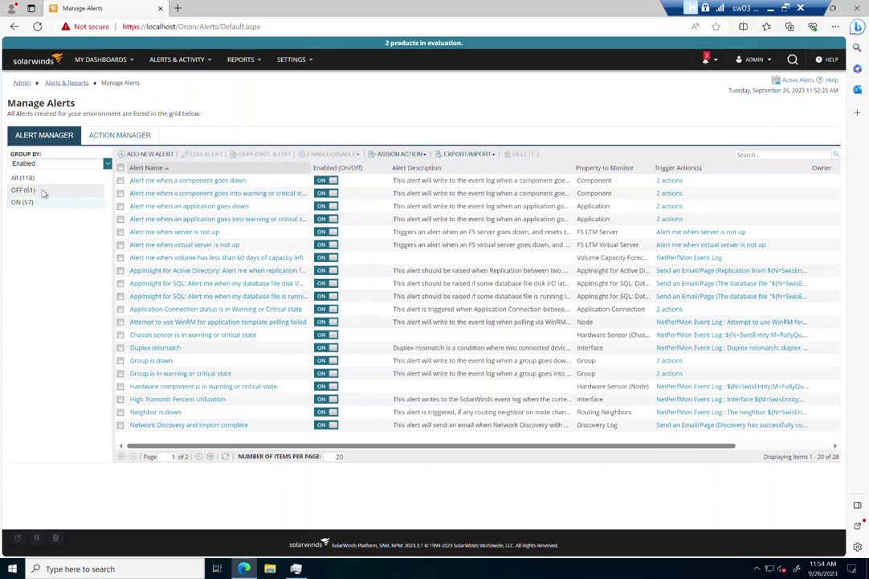
# - Refresh the ON list and set 100 items per page so all 28 enabled alerts fit
pyautogui.click(40, 189)
pyautogui.click(40, 202)
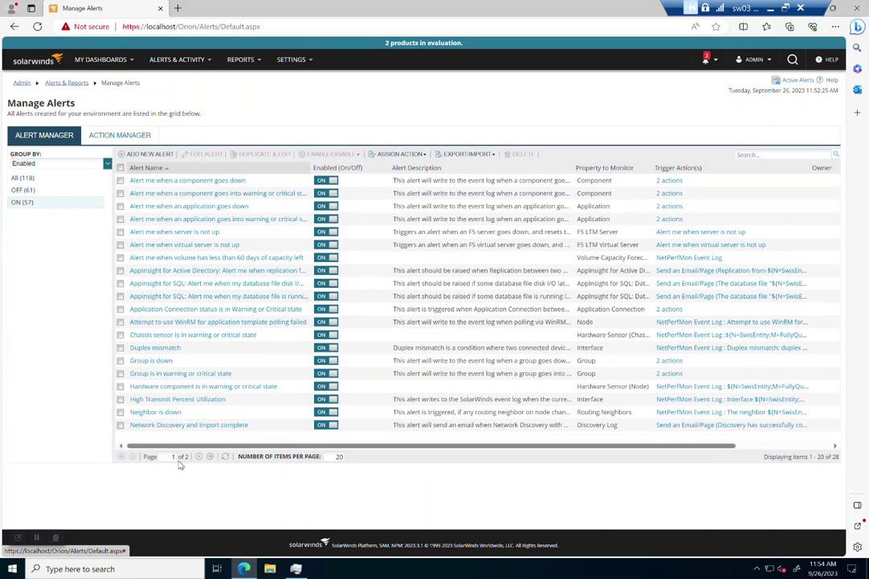
pyautogui.doubleClick(338, 455)
pyautogui.write('100')
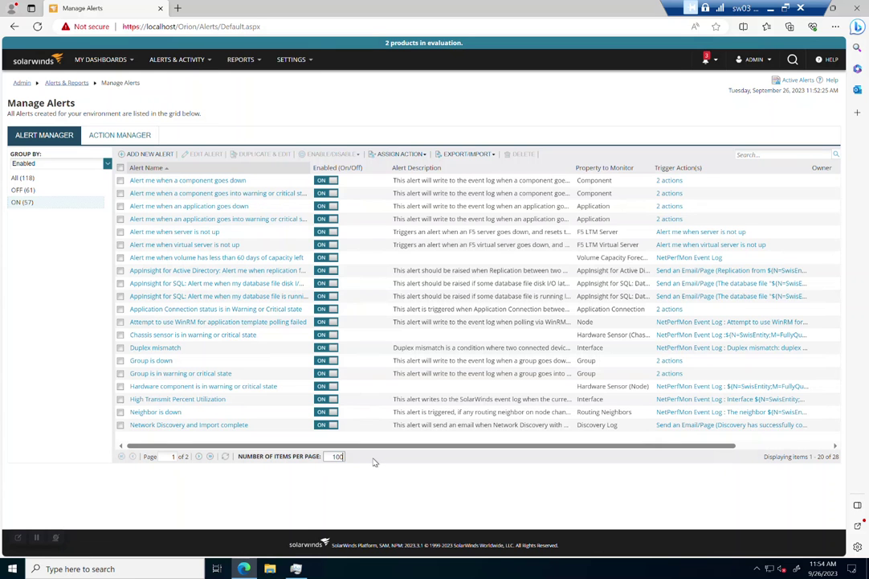
pyautogui.press('Return')
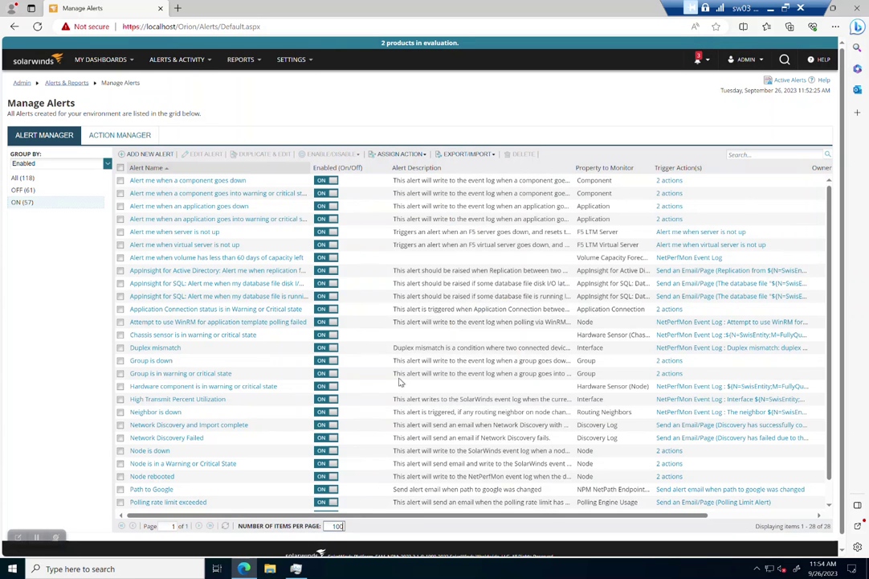
pyautogui.scroll(-2, 400, 383)
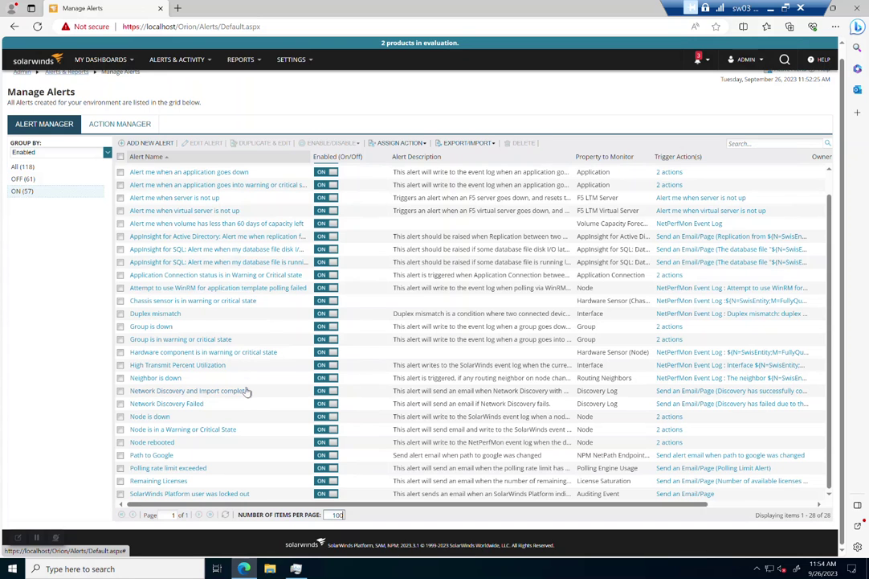
pyautogui.scroll(1, 252, 388)
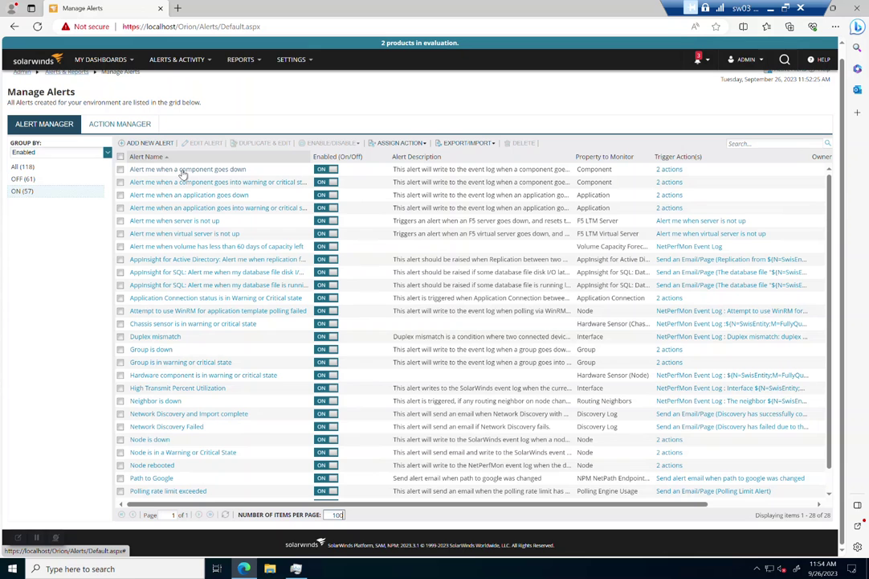
# - Search All Settings for 'custom' and open the Manage Custom Properties page
pyautogui.moveTo(287, 59)
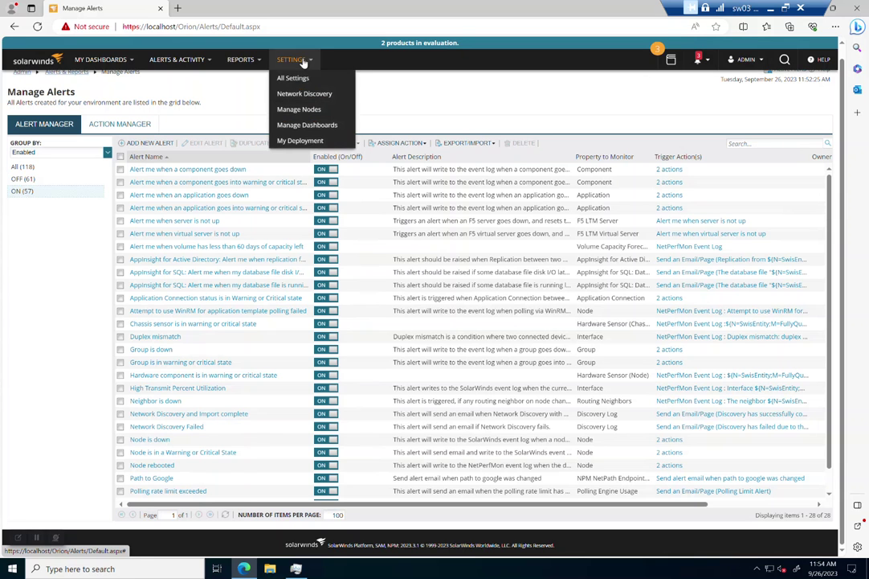
pyautogui.click(299, 78)
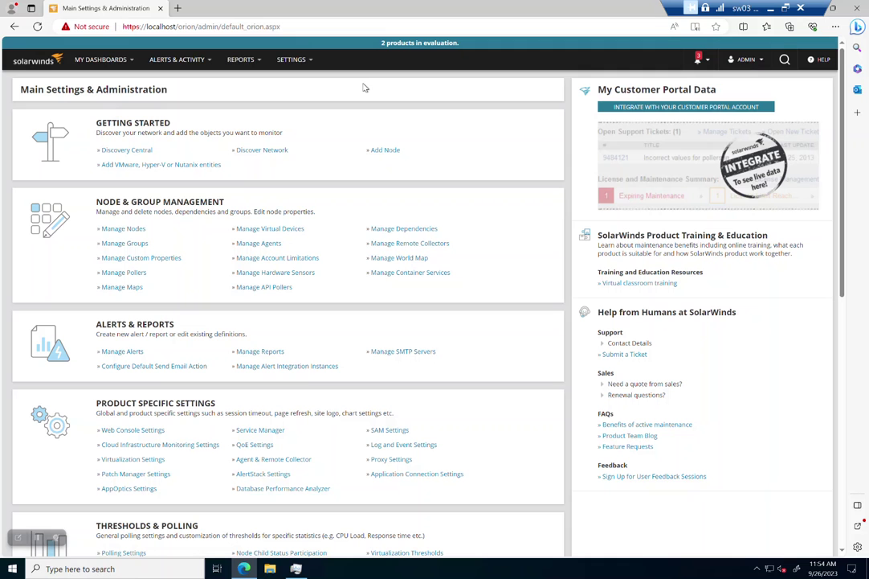
pyautogui.hotkey('ctrl', 'f')
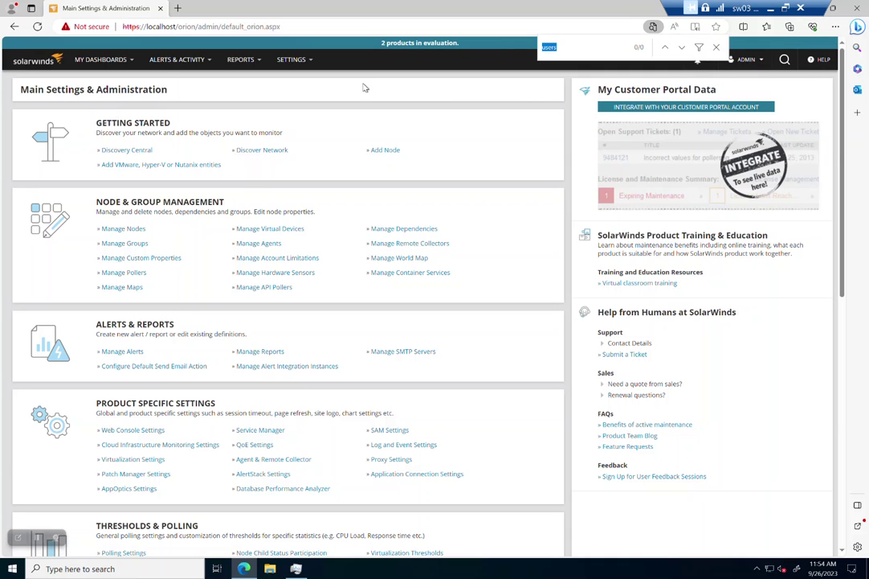
pyautogui.write('custom')
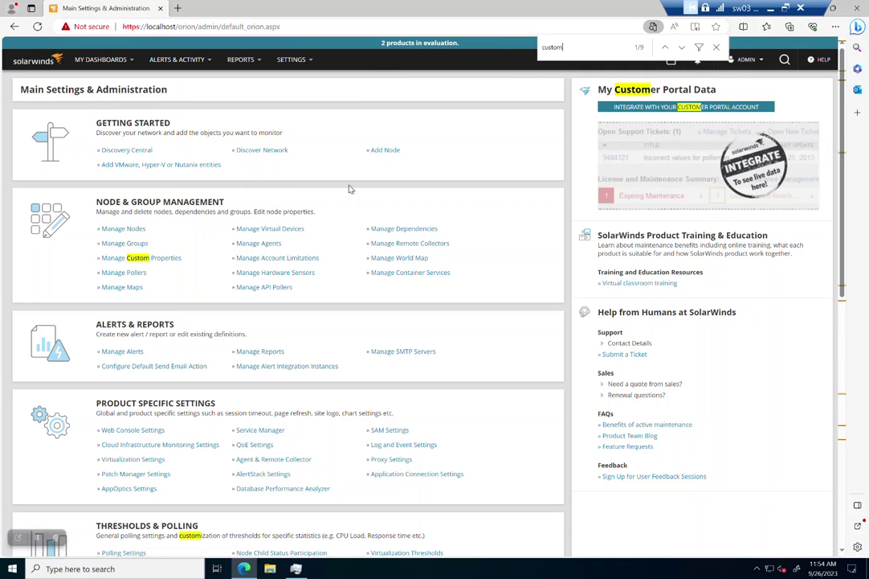
pyautogui.scroll(-1, 278, 180)
pyautogui.click(160, 181)
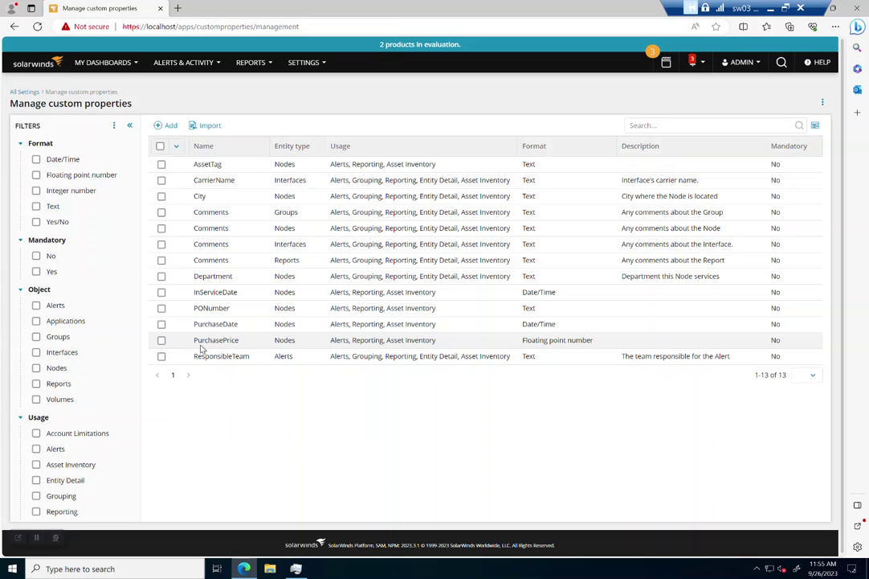
# - Add a custom property named Criticality, described as deciding whether a node's alert should go out
pyautogui.click(169, 128)
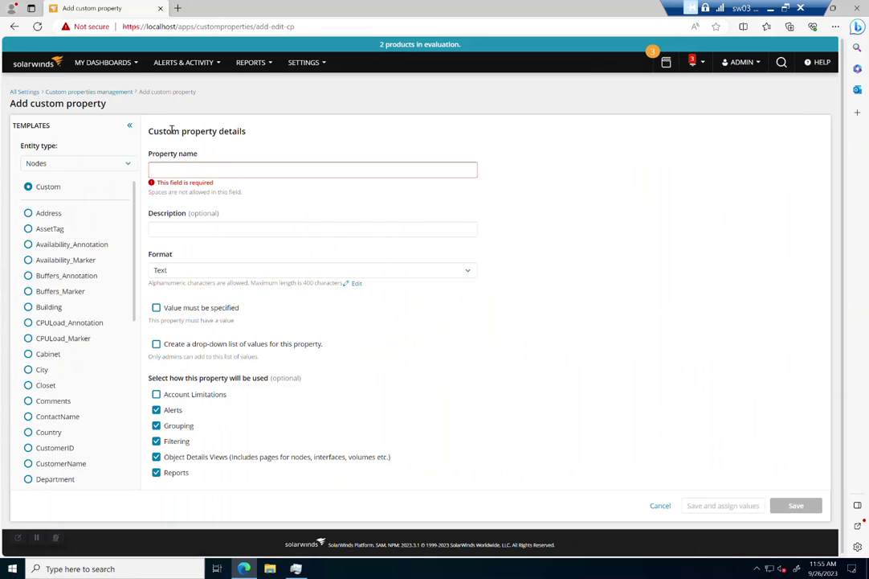
pyautogui.click(214, 171)
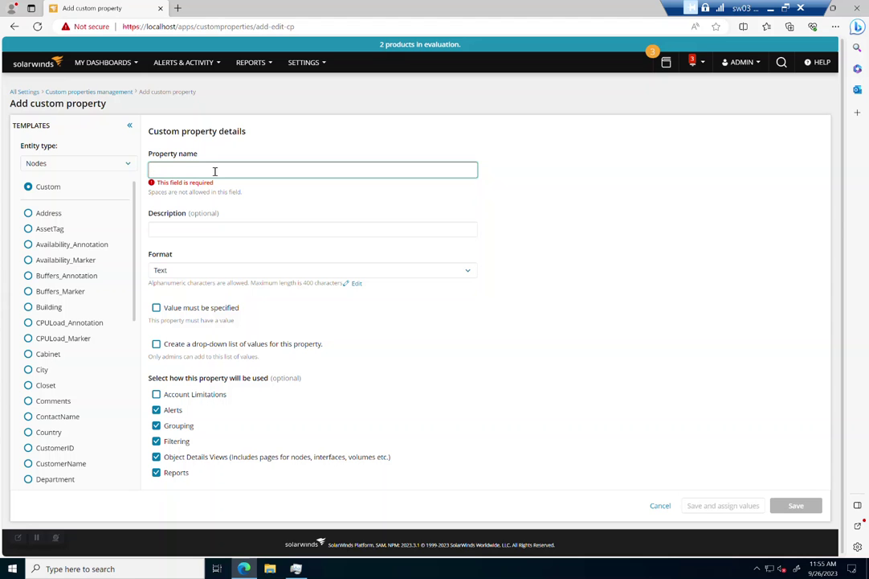
pyautogui.write('Criticality')
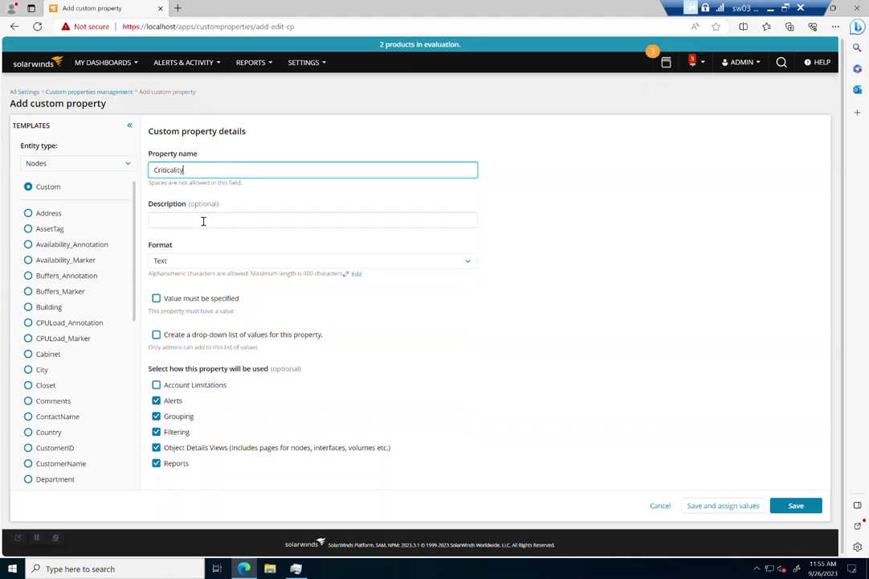
pyautogui.click(203, 220)
pyautogui.write('Determines')
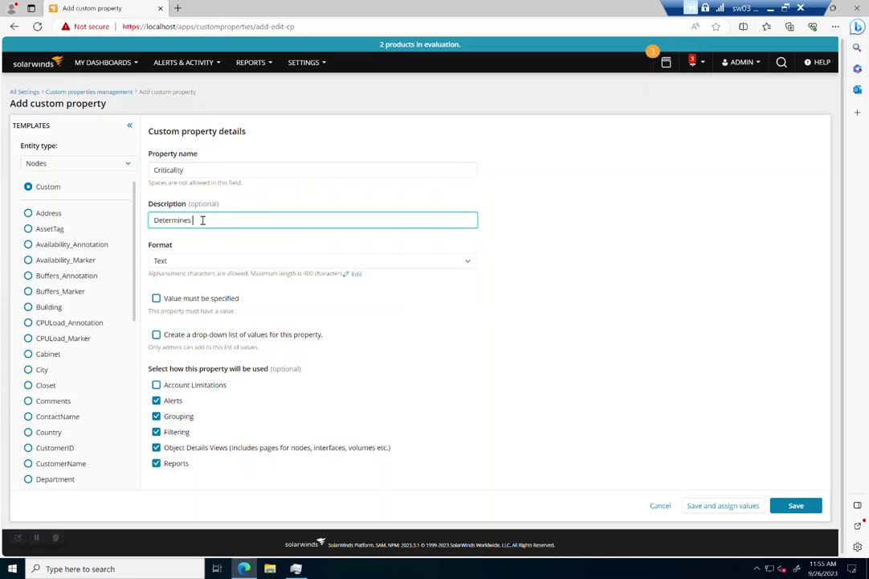
pyautogui.write(' the criticality of the node and whether or not')
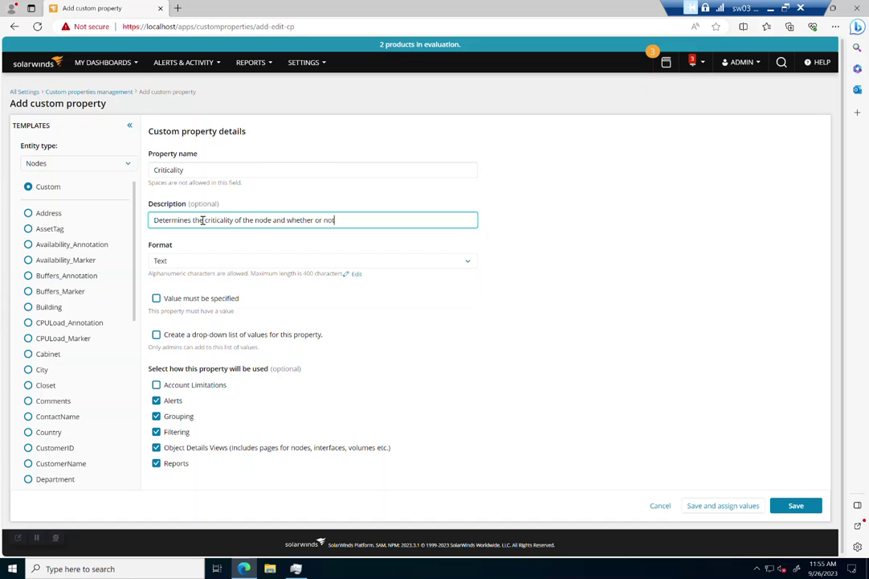
pyautogui.write(' an alert should go out')
# - Keep Text format, require a value and enable a drop-down list of values
pyautogui.click(184, 264)
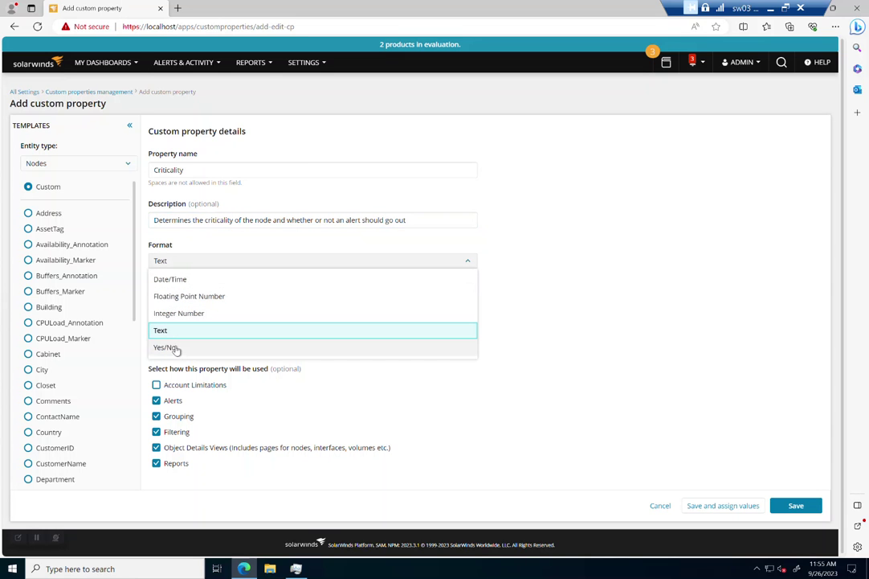
pyautogui.click(176, 331)
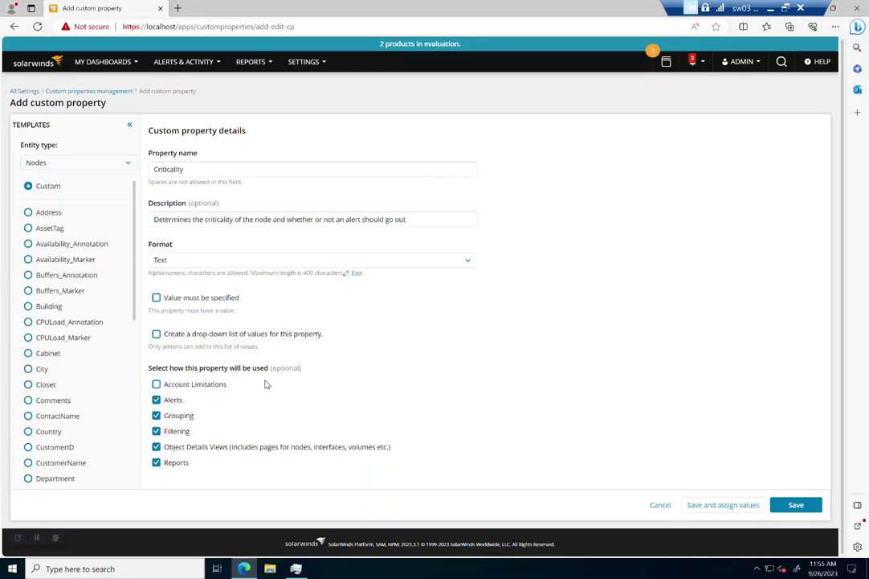
pyautogui.click(200, 298)
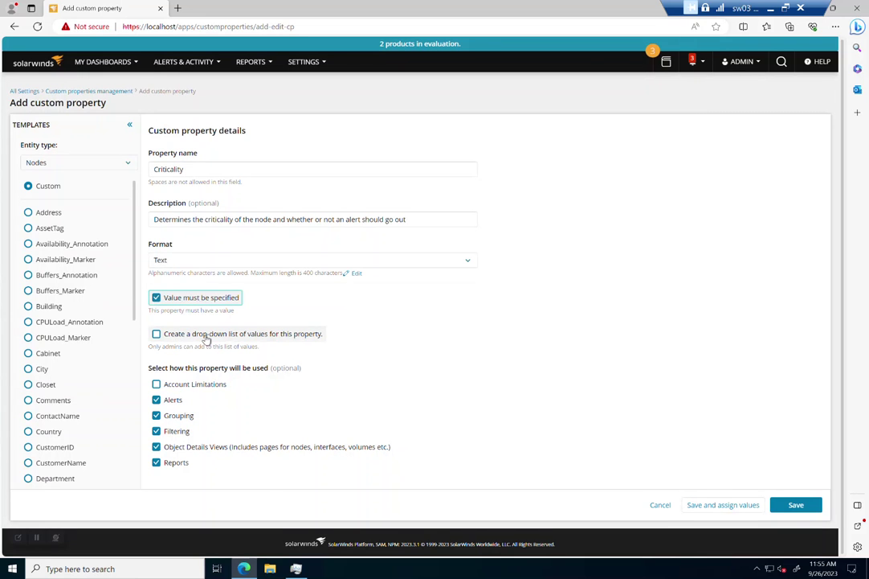
pyautogui.click(204, 336)
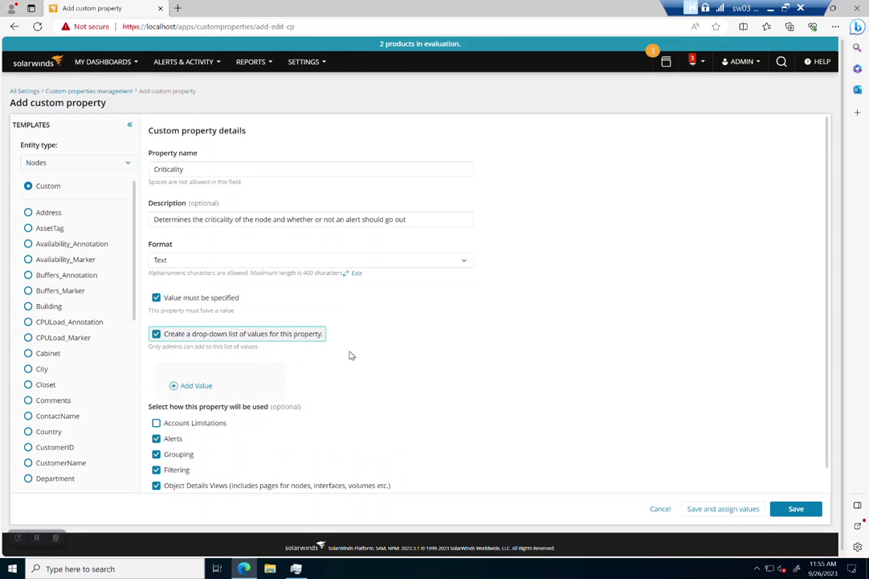
# - Add 'Critical' and 'Not Critical' as the Criticality property's drop-down values
pyautogui.scroll(-1, 354, 337)
pyautogui.click(193, 361)
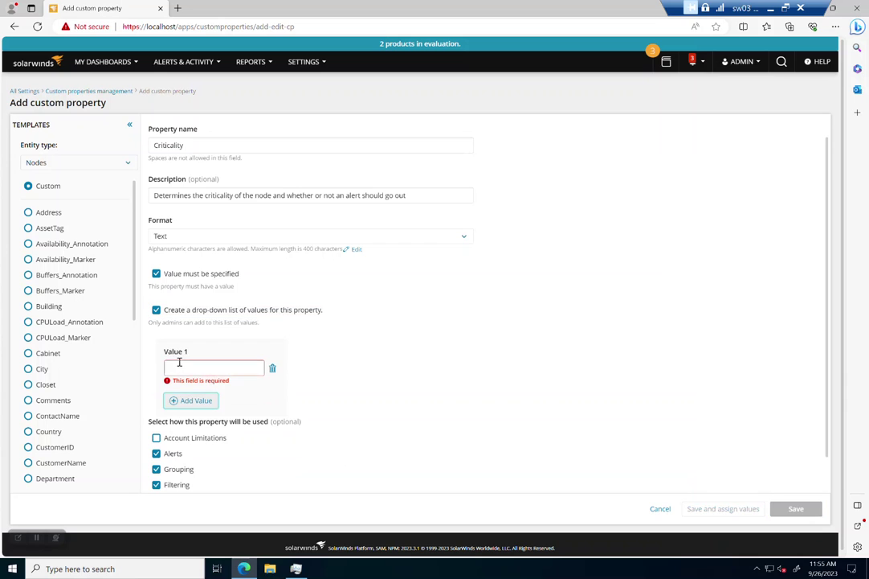
pyautogui.write('Critical')
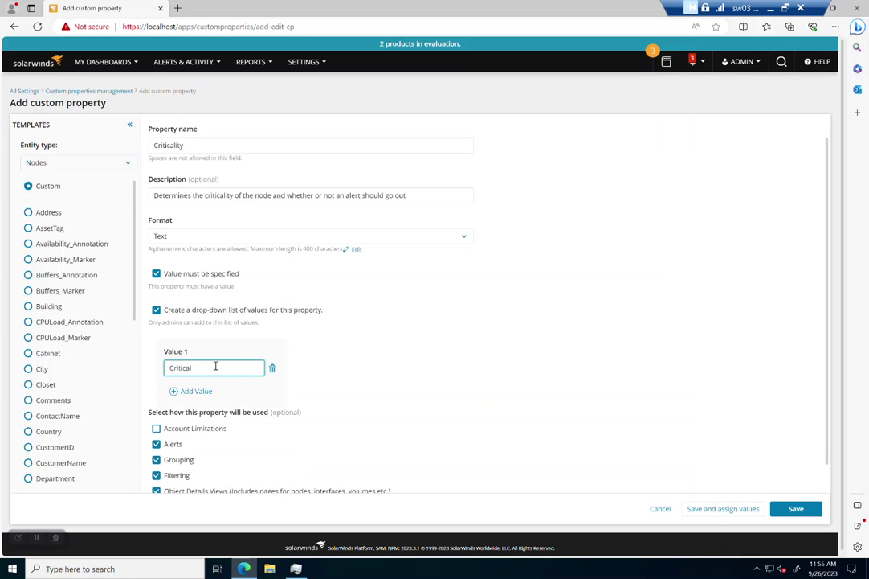
pyautogui.click(194, 391)
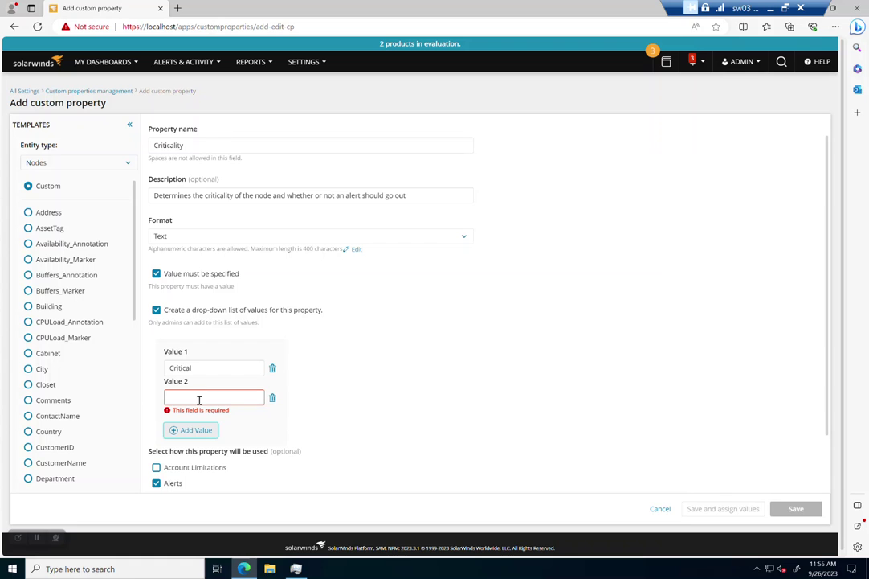
pyautogui.click(199, 400)
pyautogui.write('Not Critical')
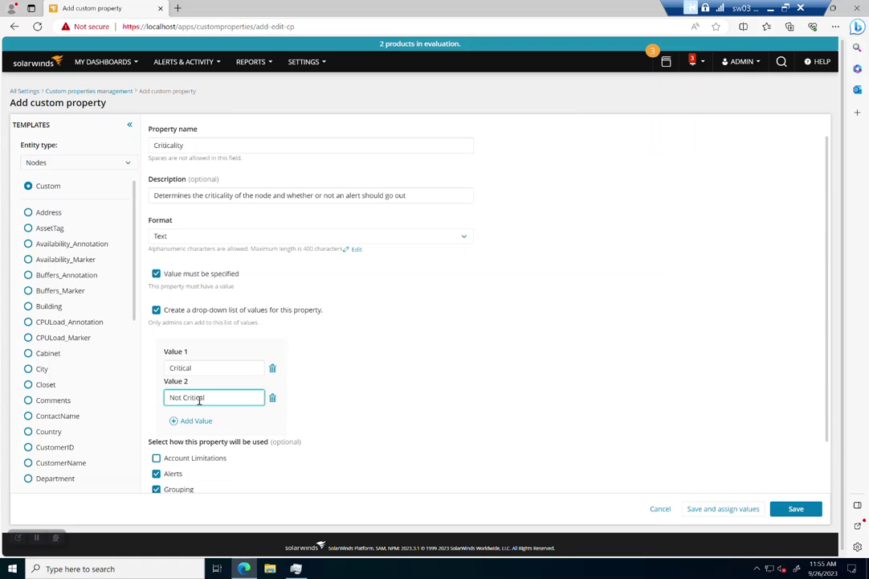
pyautogui.scroll(-1, 347, 415)
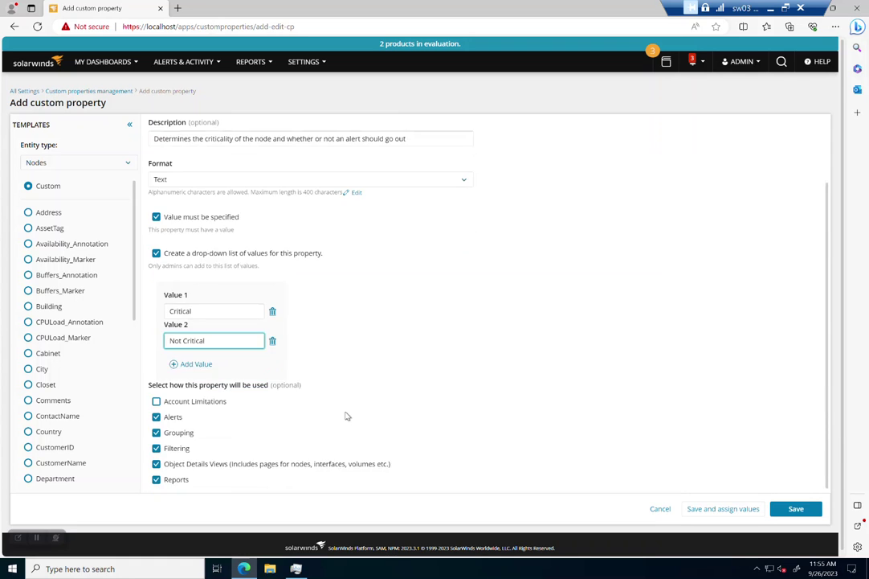
# - Save the Criticality property, tick sw03, sql01 and dc01, and reopen its Critical/Not Critical settings
pyautogui.click(721, 511)
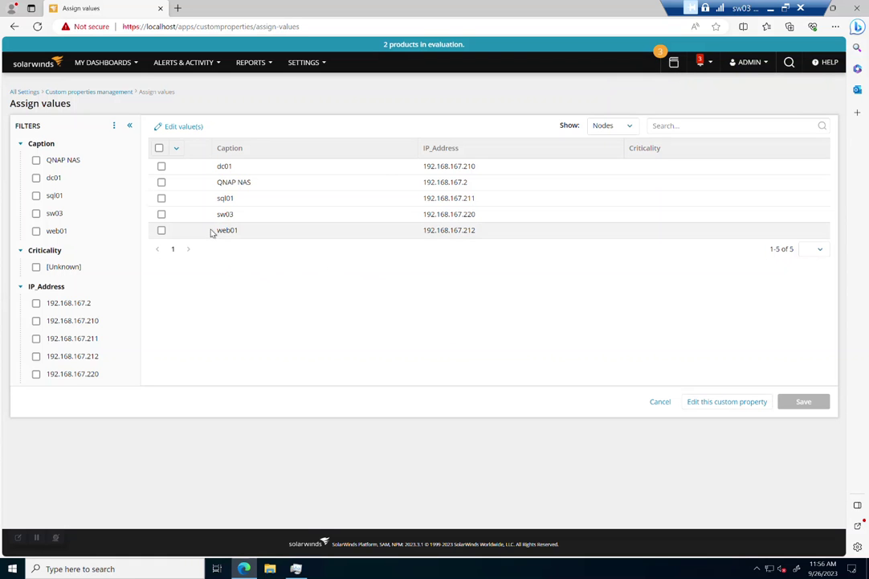
pyautogui.click(162, 214)
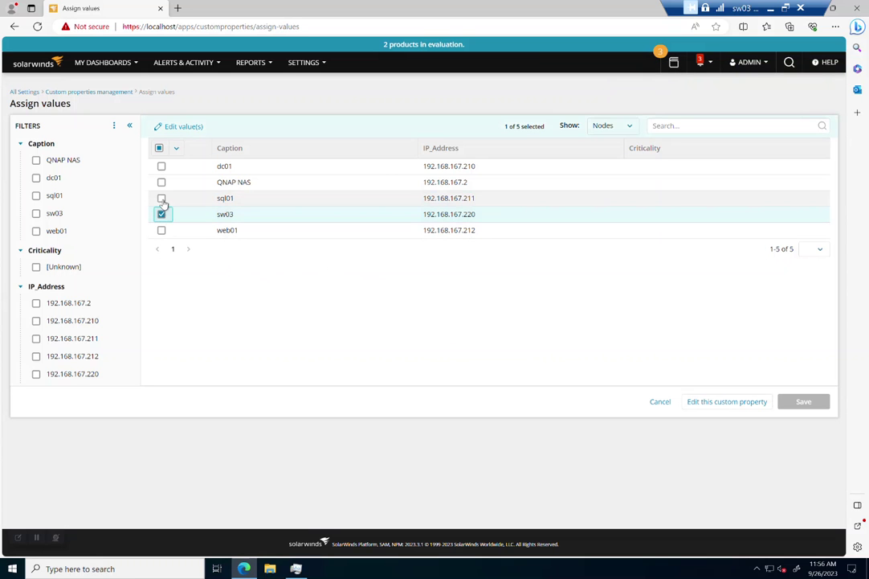
pyautogui.click(161, 198)
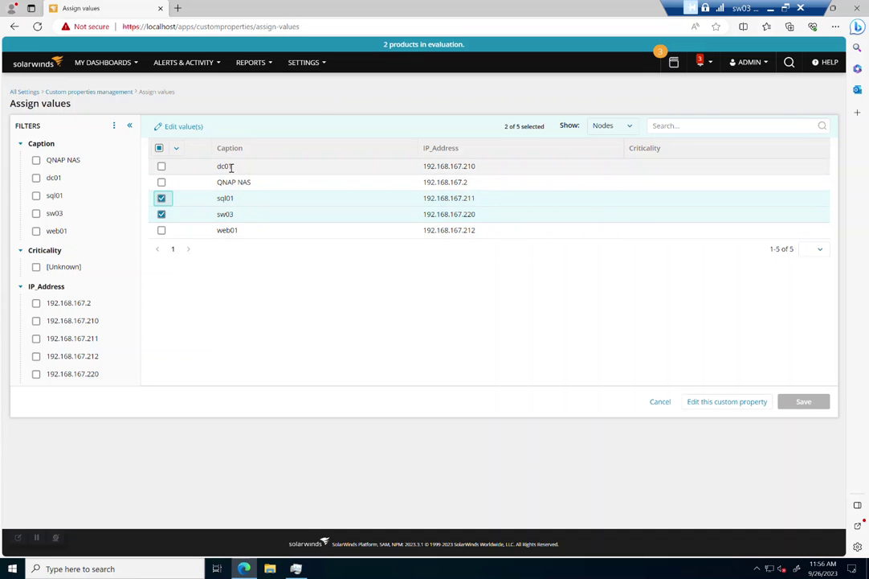
pyautogui.click(161, 165)
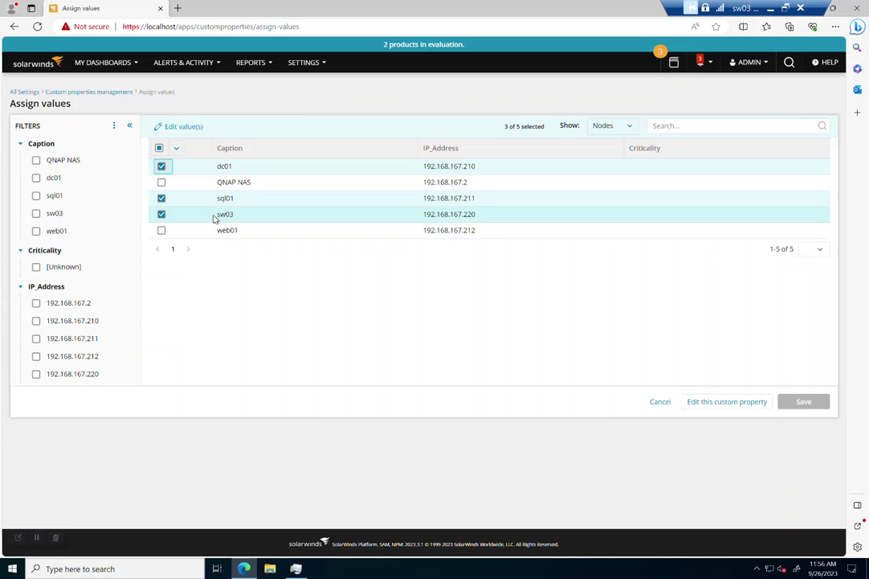
pyautogui.click(706, 402)
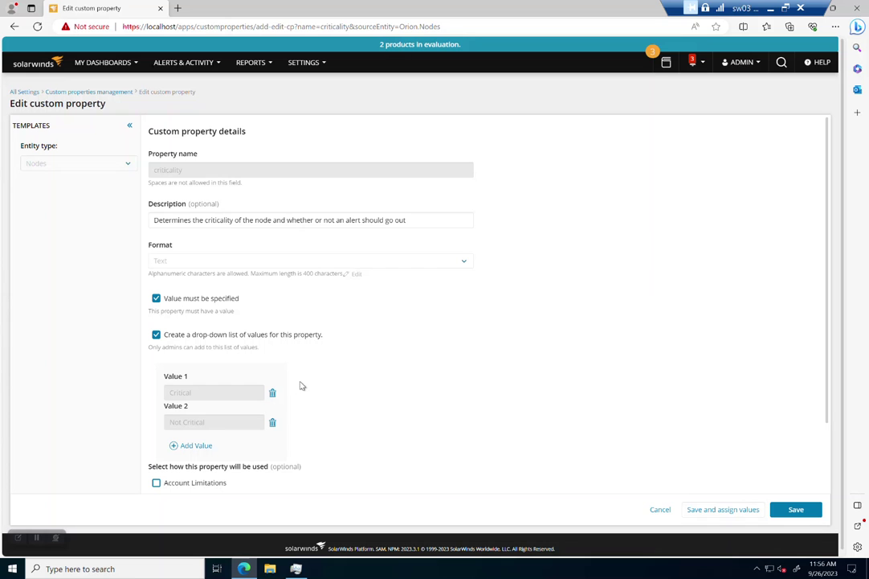
pyautogui.scroll(-1, 353, 395)
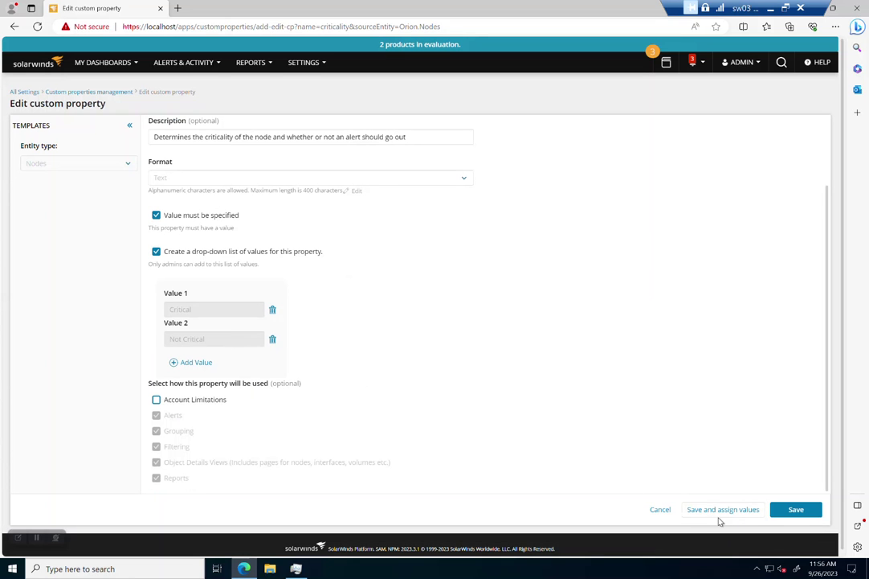
# - Cancel the property form, open Manage Nodes filtered to Windows, and select dc01, sql01 and sw03
pyautogui.click(660, 510)
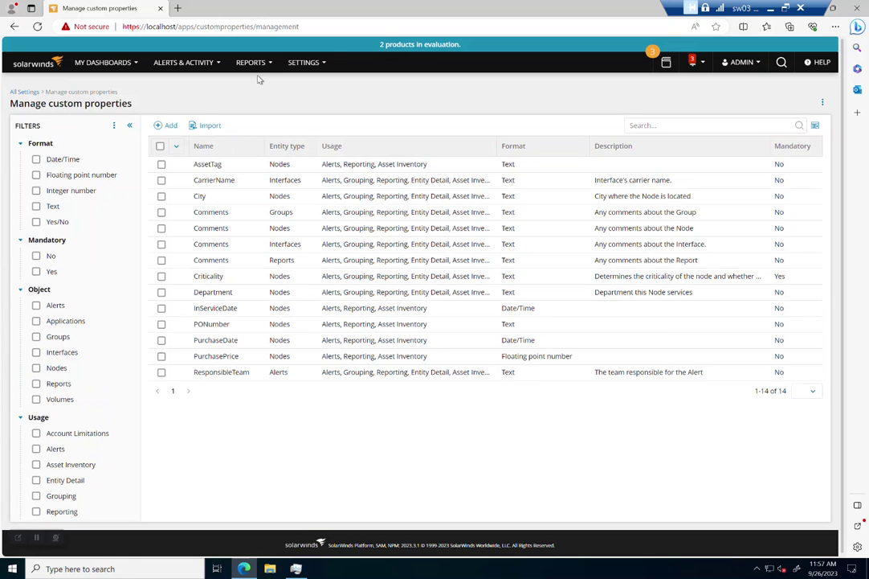
pyautogui.click(303, 62)
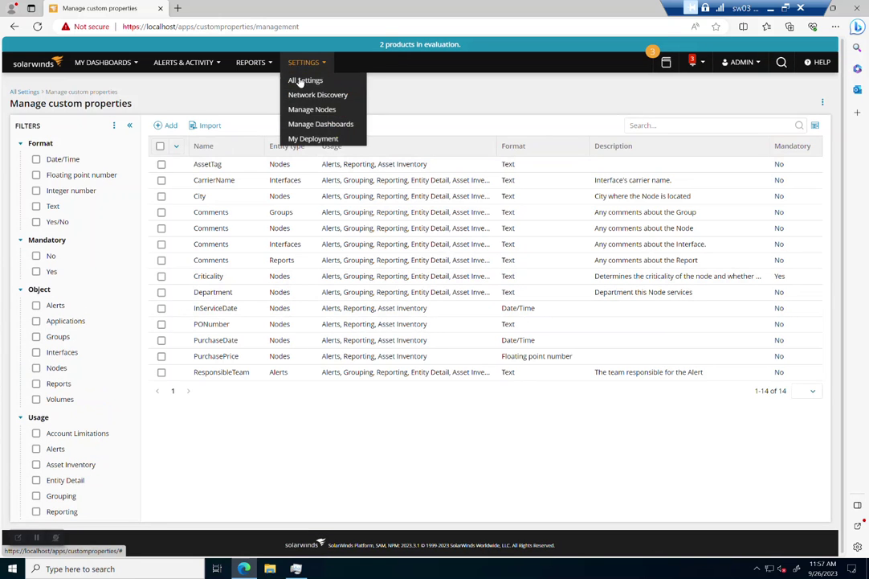
pyautogui.click(312, 110)
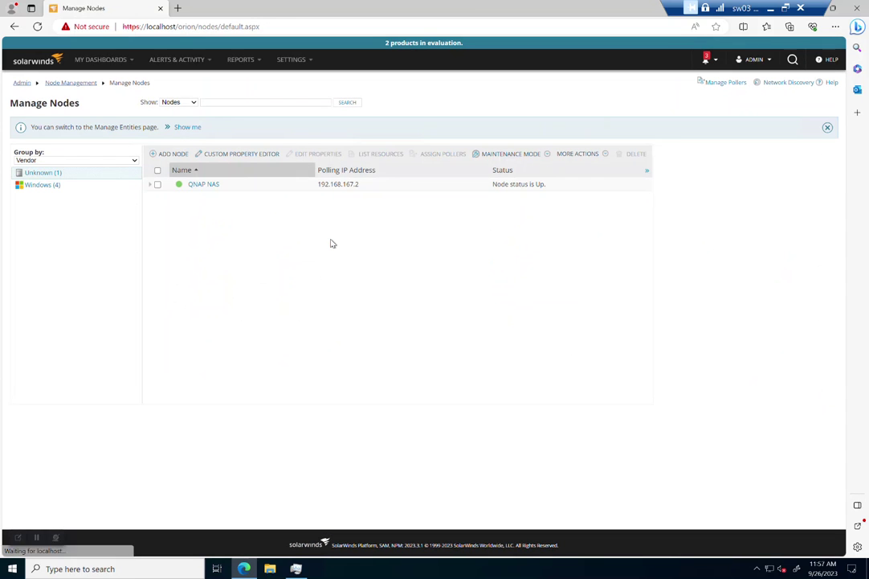
pyautogui.click(50, 185)
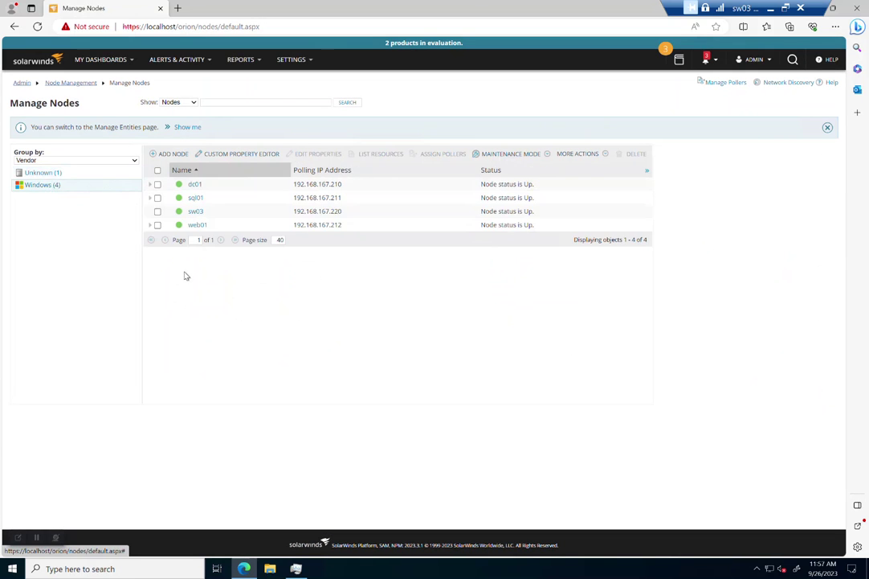
pyautogui.click(158, 184)
pyautogui.click(157, 198)
pyautogui.click(158, 211)
# - Edit the three nodes' properties, setting Criticality to Critical, and submit
pyautogui.click(314, 155)
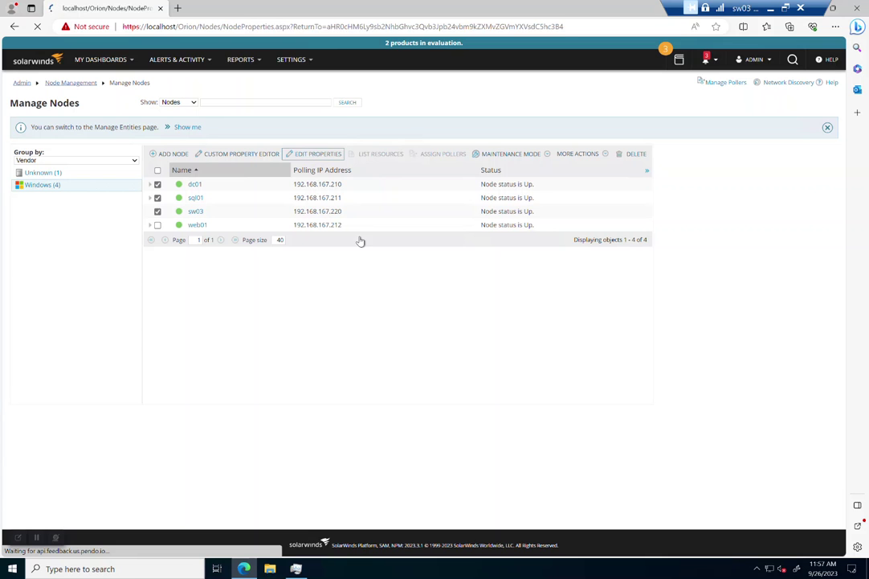
pyautogui.scroll(-2, 358, 325)
pyautogui.scroll(-2, 357, 325)
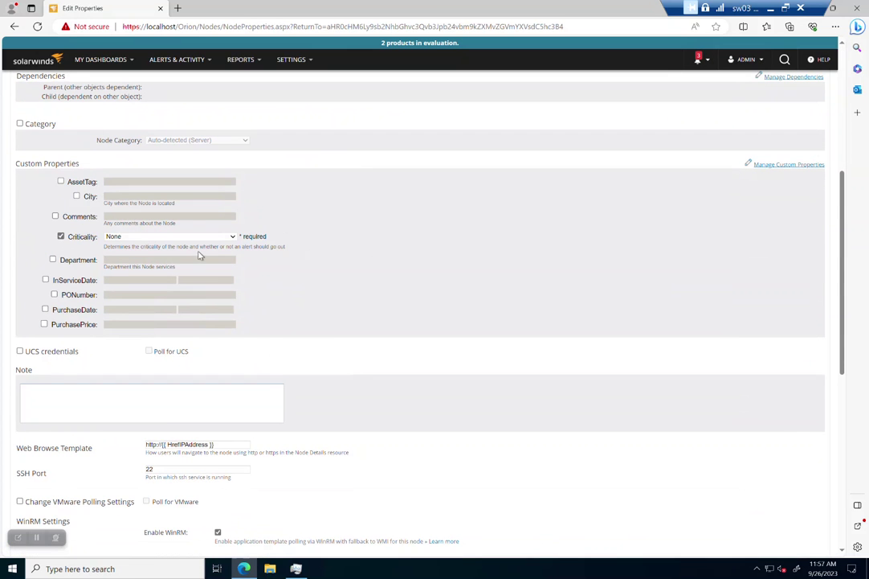
pyautogui.click(232, 237)
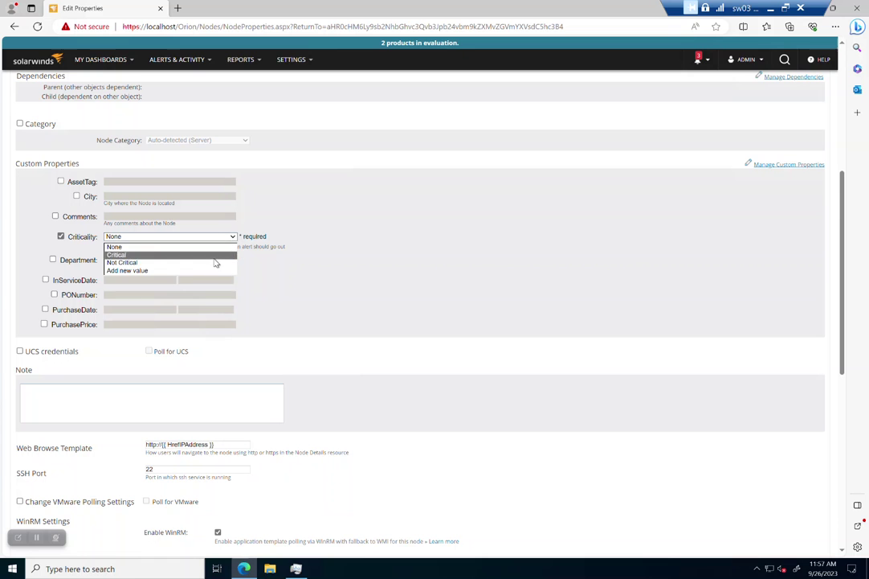
pyautogui.click(221, 255)
pyautogui.scroll(-6, 455, 419)
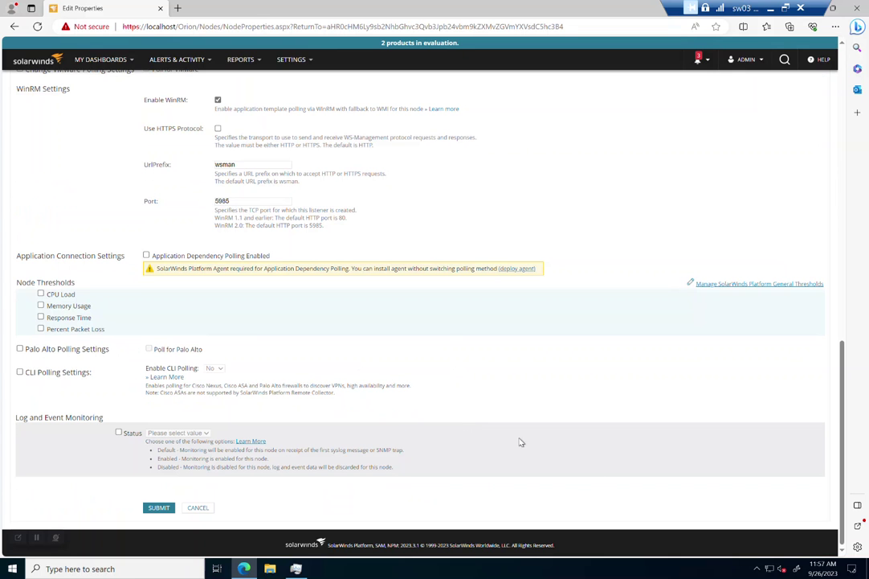
pyautogui.click(158, 507)
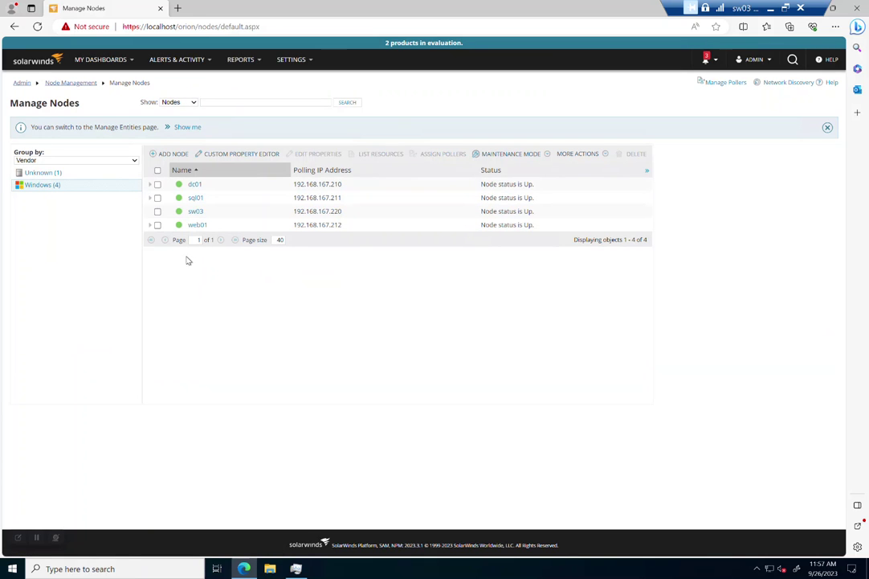
# - Set the node list to No Grouping and select QNAP NAS and web01
pyautogui.click(128, 161)
pyautogui.click(119, 170)
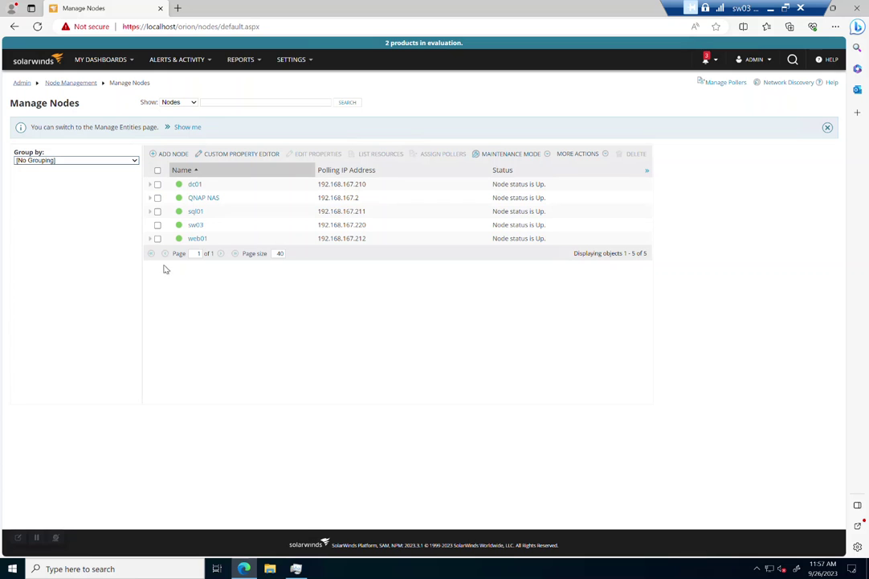
pyautogui.click(157, 198)
pyautogui.click(158, 239)
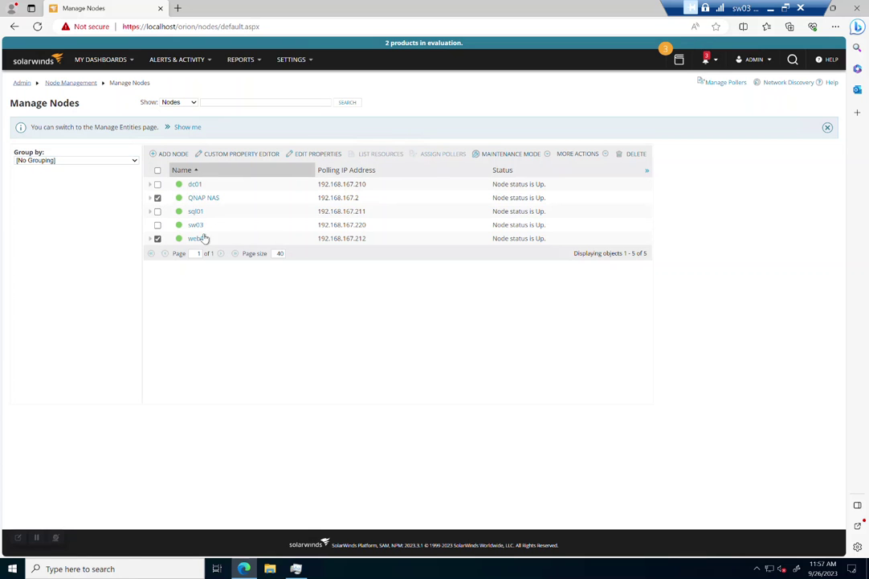
# - Edit their properties to set Criticality to Not Critical and submit
pyautogui.click(314, 155)
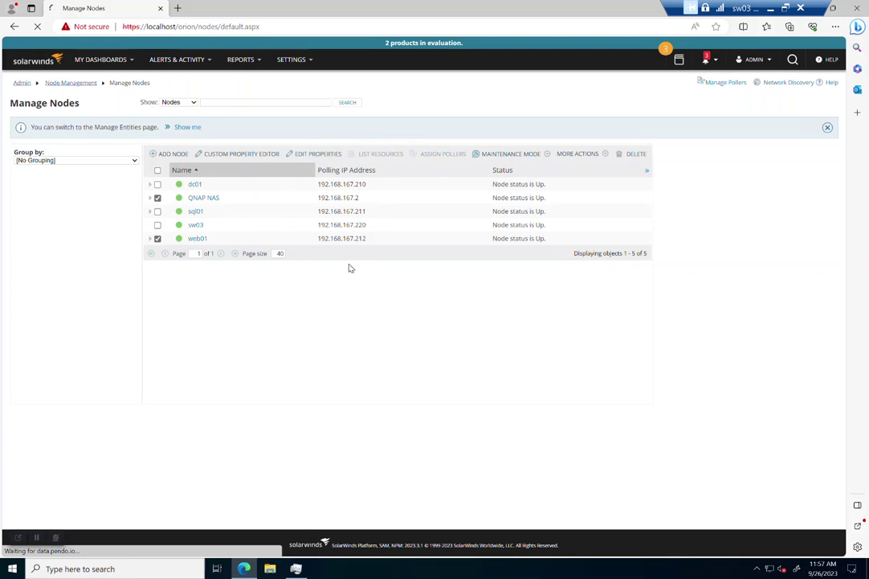
pyautogui.scroll(-3, 270, 390)
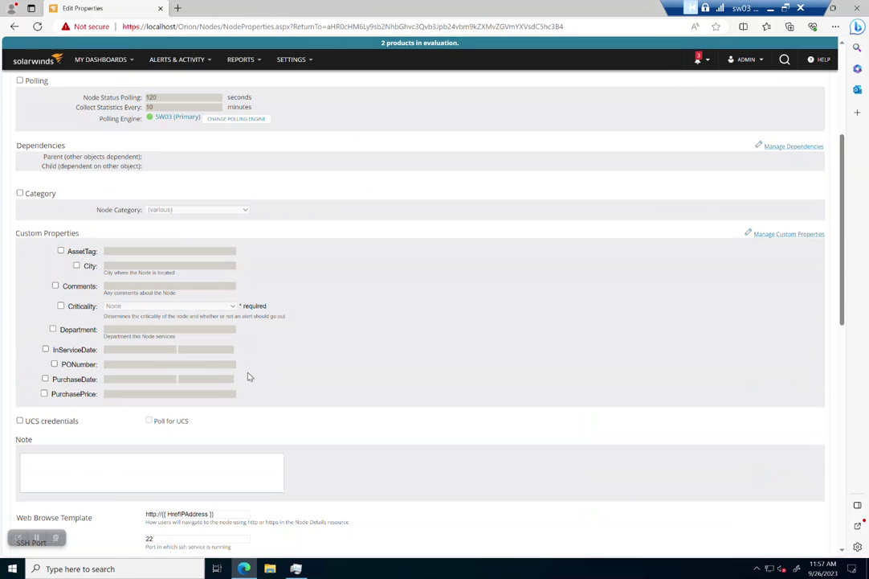
pyautogui.click(61, 307)
pyautogui.click(125, 306)
pyautogui.click(126, 331)
pyautogui.scroll(-6, 671, 439)
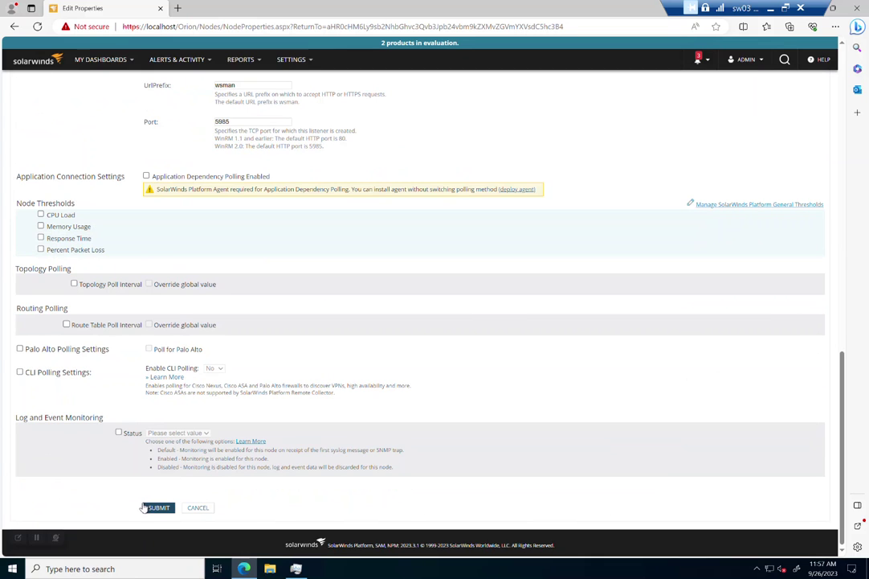
pyautogui.click(157, 507)
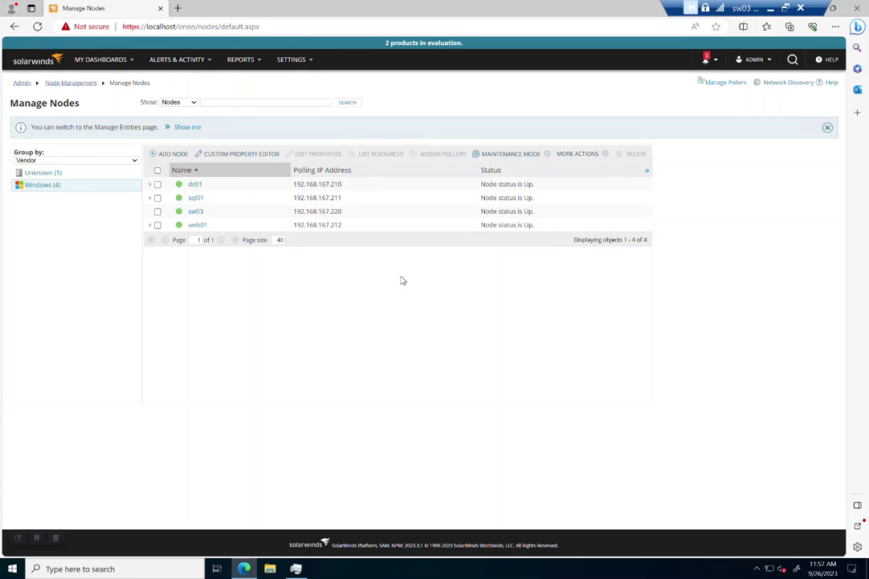
# - Add the Criticality node custom property as a column in the Manage Nodes grid
pyautogui.click(647, 172)
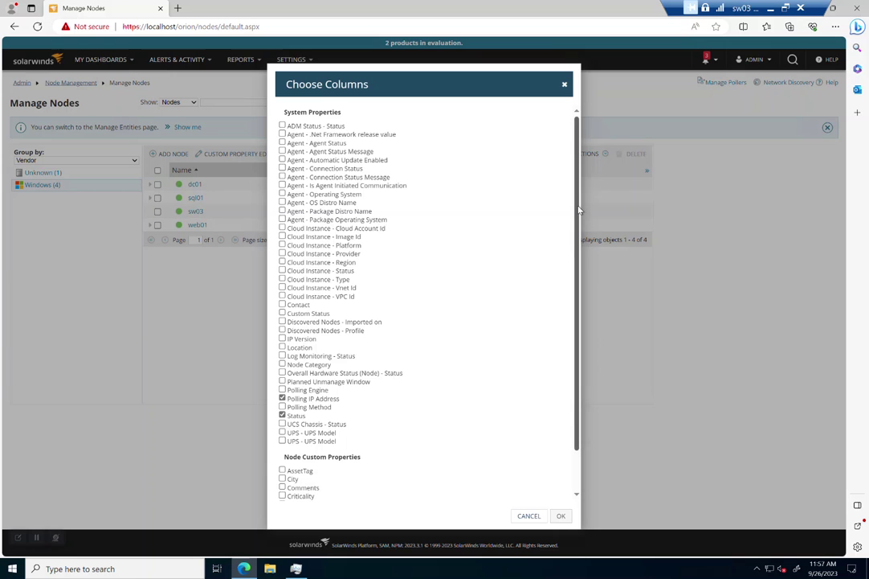
pyautogui.moveTo(579, 211); pyautogui.dragTo(578, 293)
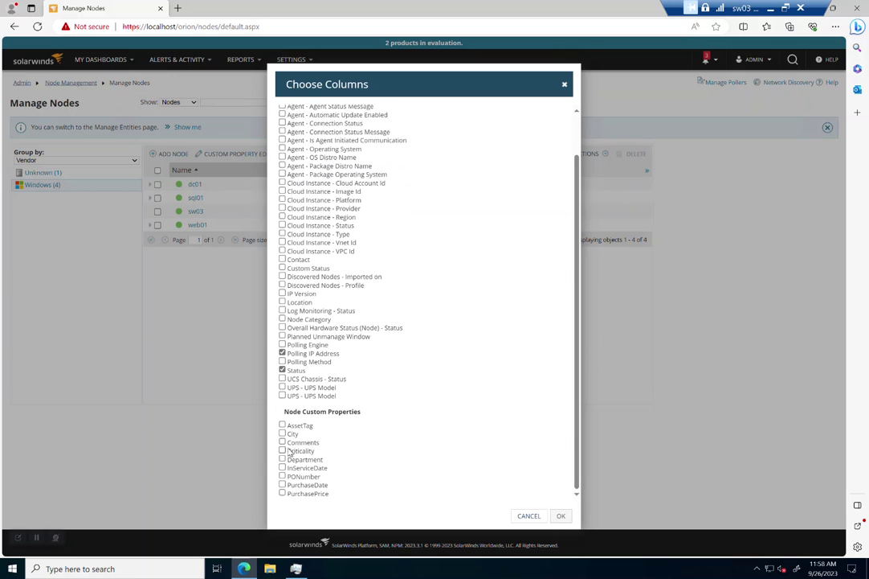
pyautogui.click(283, 450)
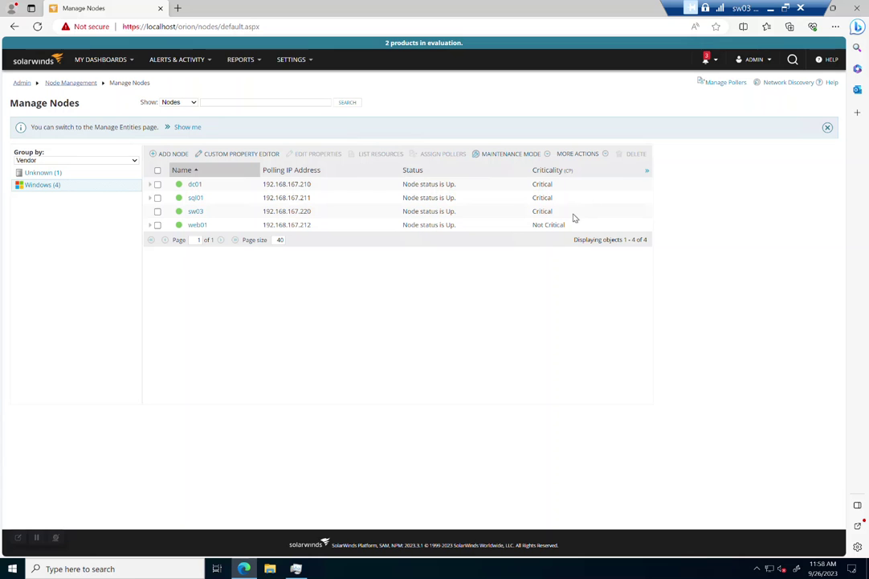
# - View the Unknown-vendor node, then list all five nodes without grouping
pyautogui.click(40, 172)
pyautogui.click(64, 161)
pyautogui.click(54, 171)
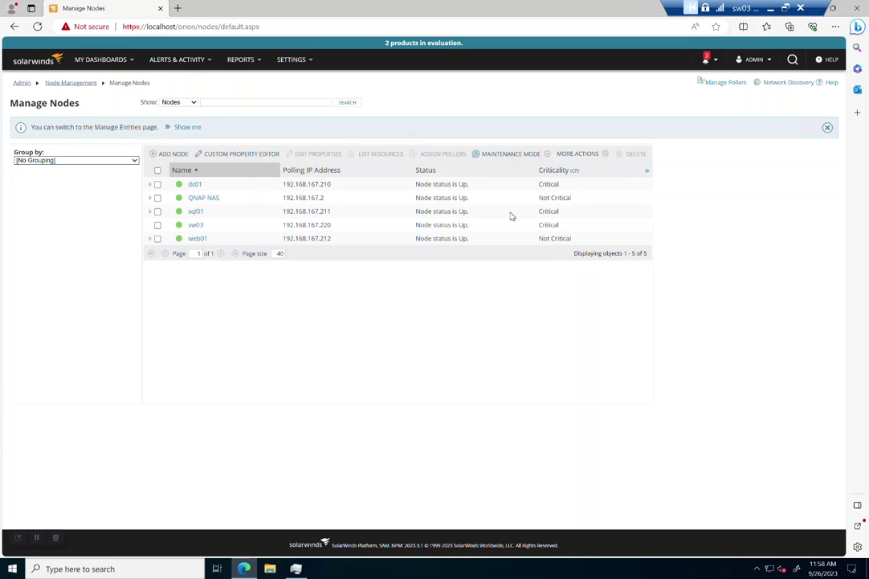
# - Group nodes by Criticality and check the Critical (3) and Not Critical (2) groups
pyautogui.click(93, 163)
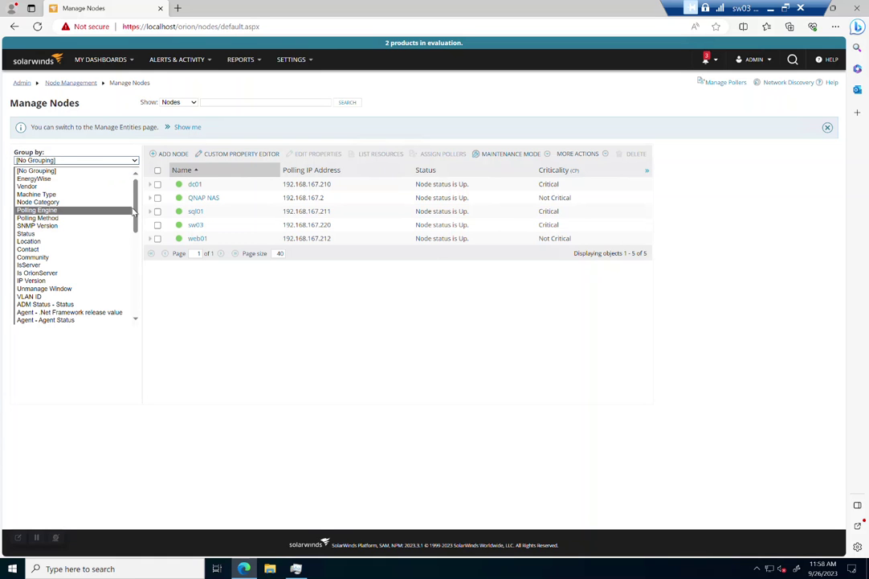
pyautogui.scroll(-10, 138, 210)
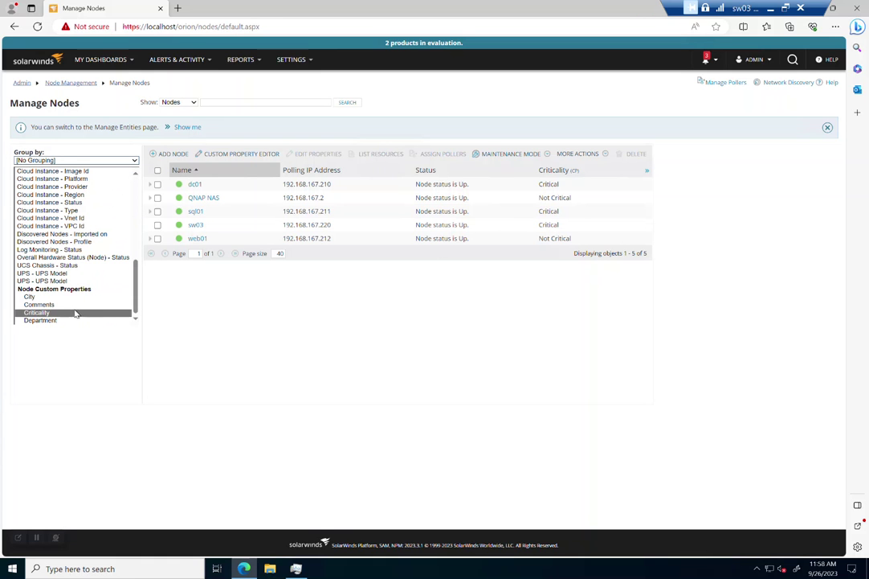
pyautogui.click(64, 315)
pyautogui.click(32, 173)
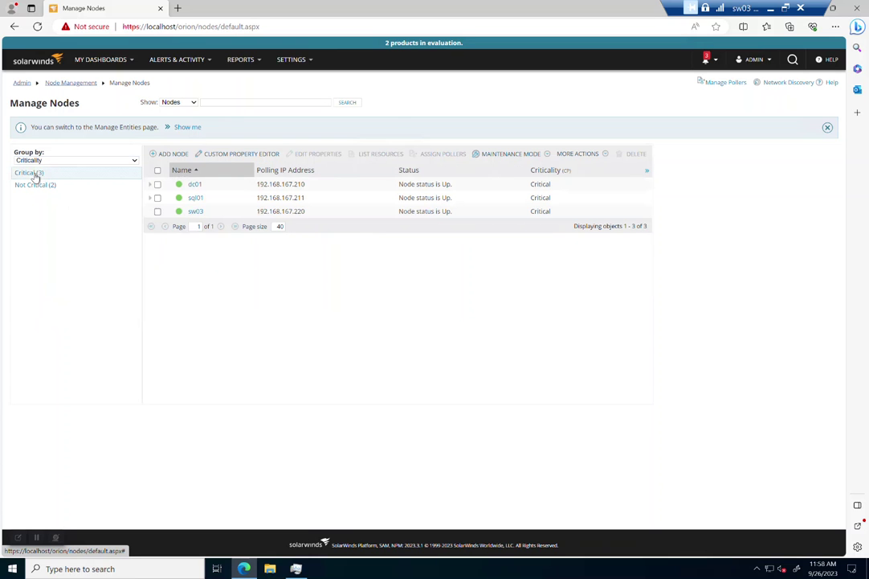
pyautogui.click(48, 186)
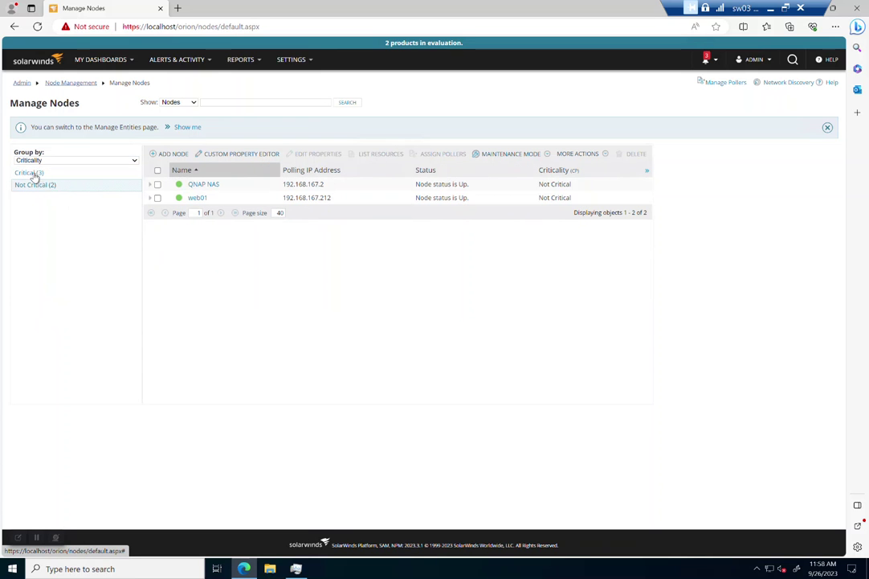
pyautogui.click(33, 173)
pyautogui.click(40, 186)
pyautogui.click(30, 172)
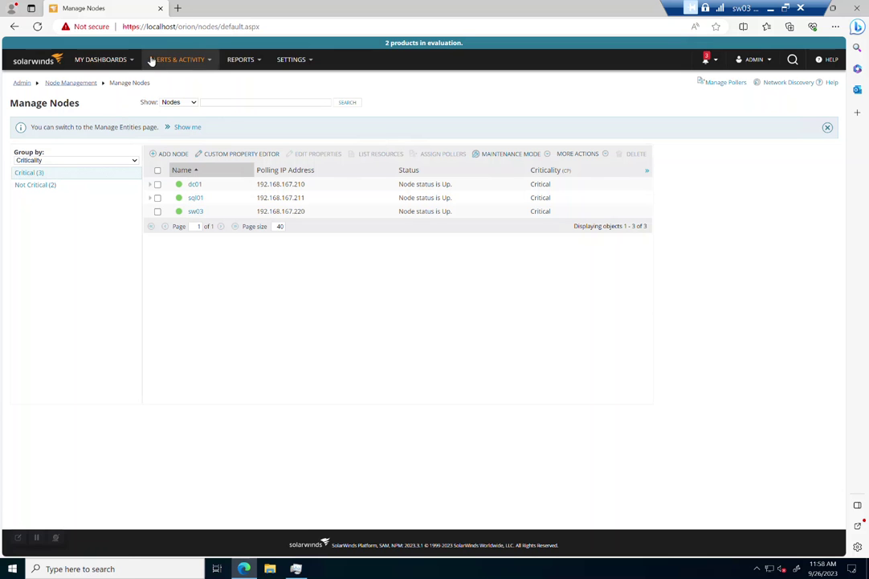
# - Go to Manage Alerts and disable the 'Alert me when a component goes down' alert
pyautogui.moveTo(152, 59)
pyautogui.click(159, 80)
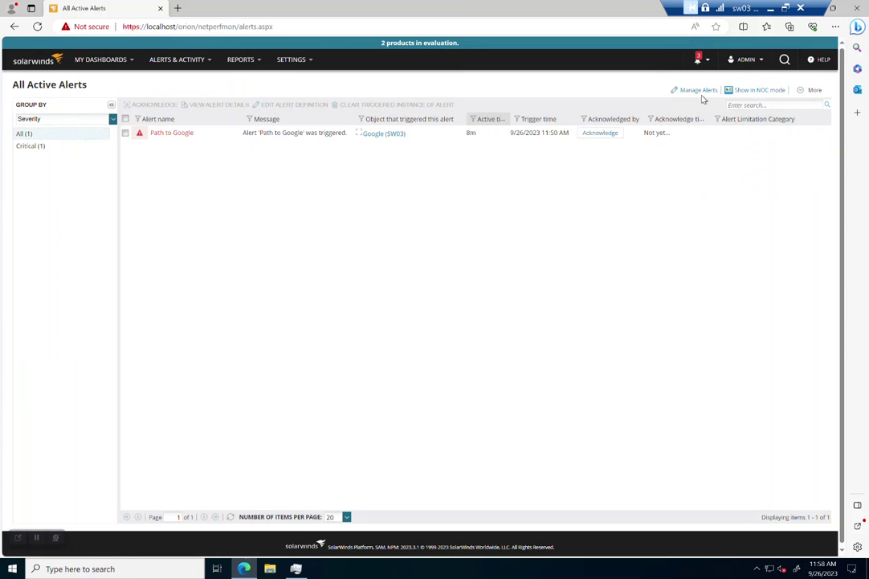
pyautogui.click(699, 91)
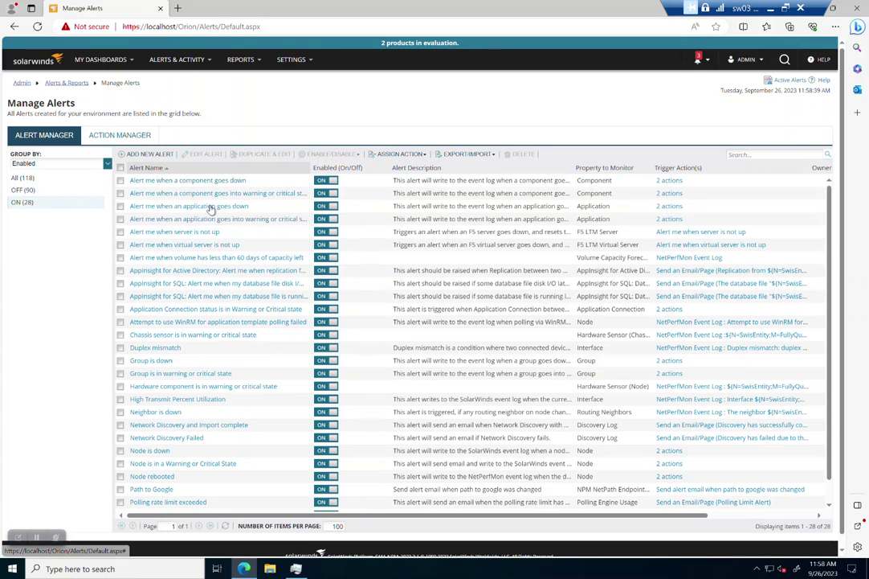
pyautogui.click(332, 180)
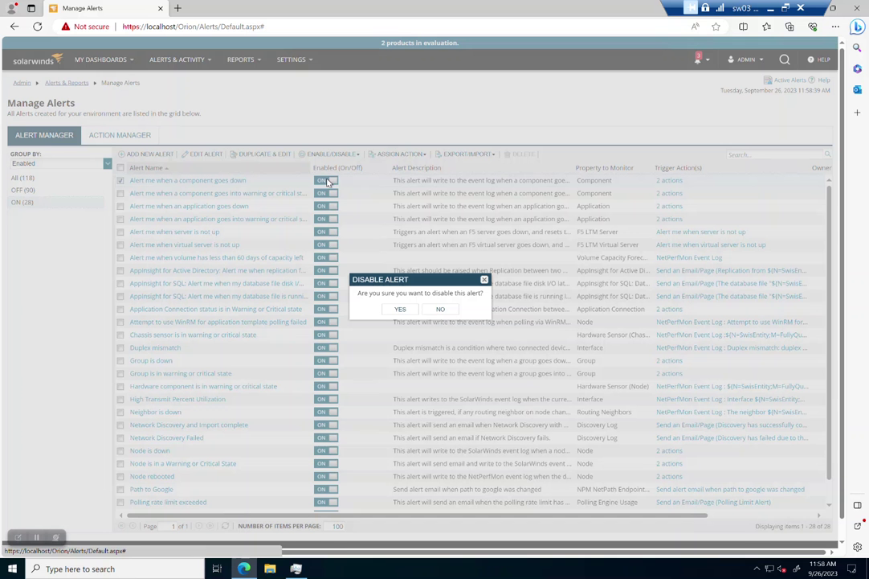
pyautogui.click(398, 314)
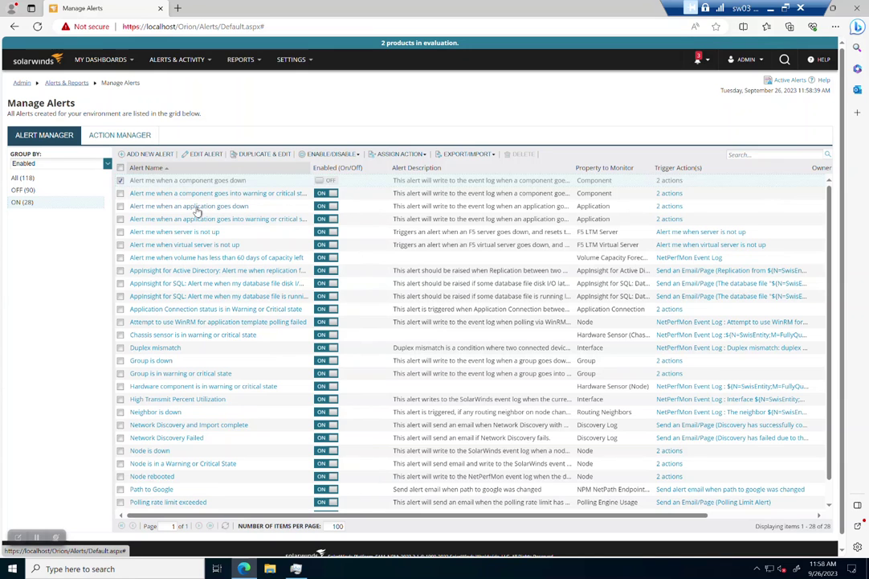
# - Open the 'Alert me when an application goes down' alert's settings and cancel without saving
pyautogui.click(120, 205)
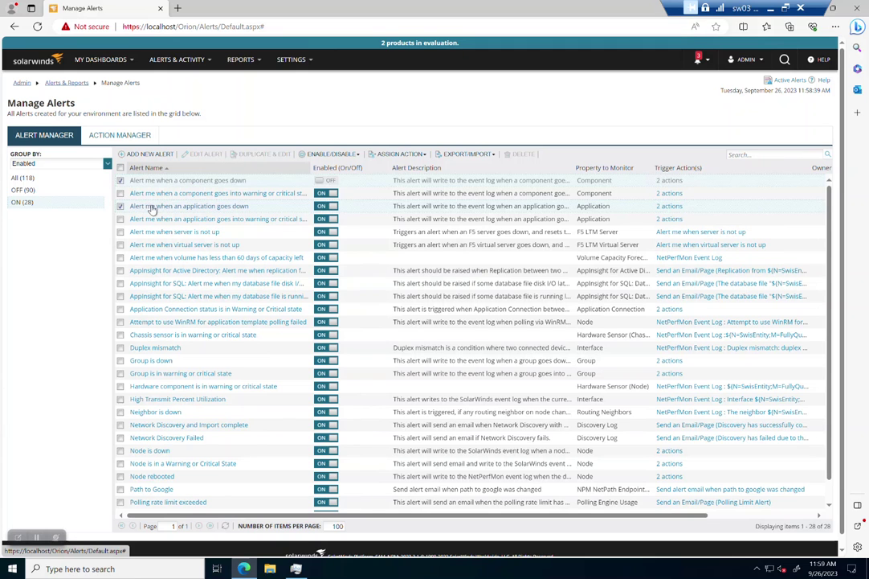
pyautogui.click(153, 207)
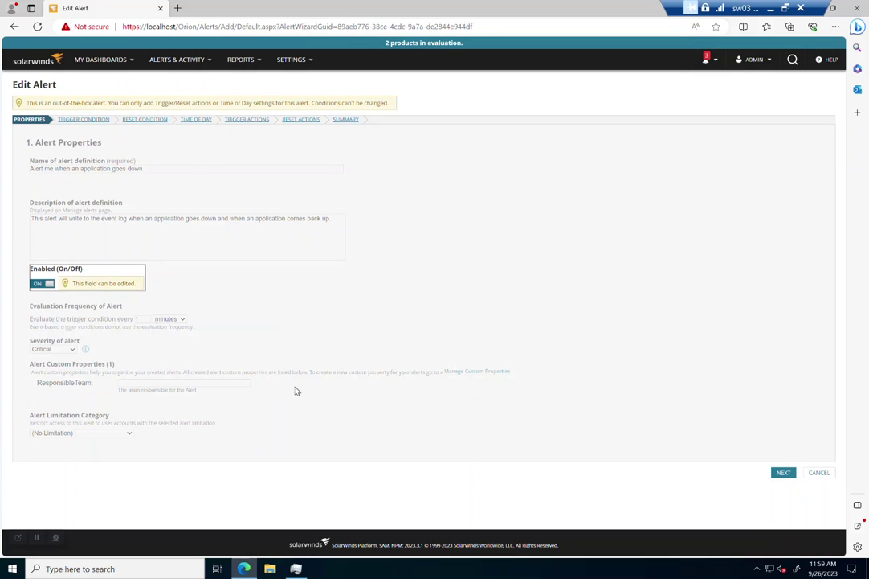
pyautogui.click(818, 473)
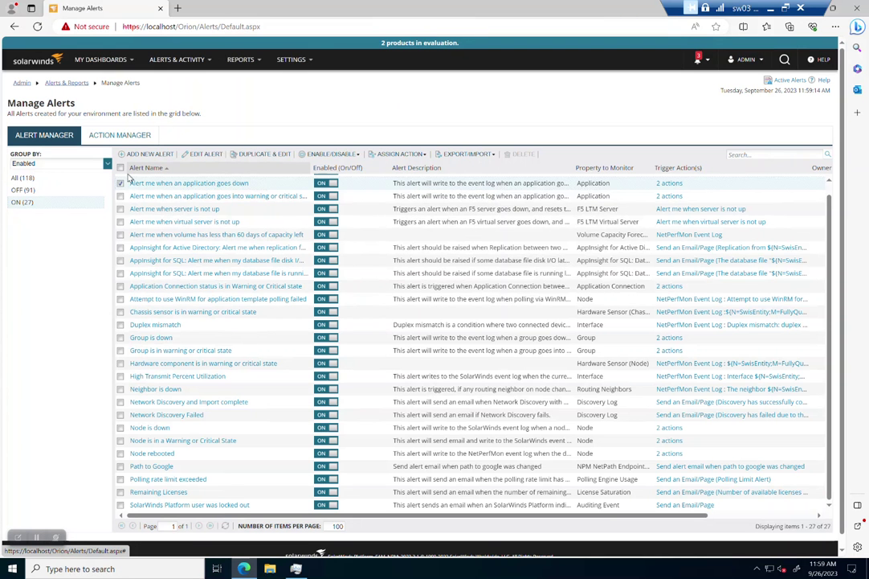
# - Duplicate the application-goes-down alert, replacing 'Copy of' with 'Modified -' and evaluating every 5 minutes
pyautogui.click(277, 155)
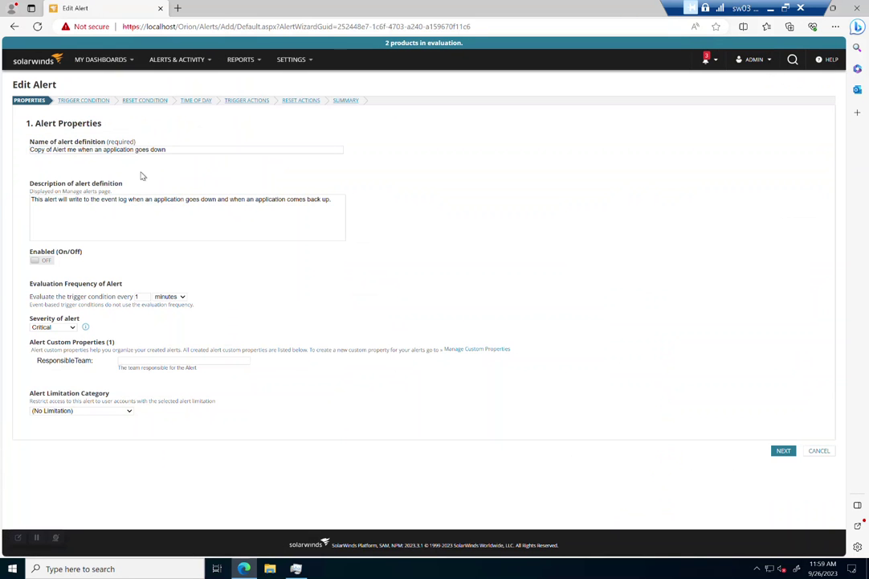
pyautogui.moveTo(50, 149); pyautogui.dragTo(12, 145)
pyautogui.write('Modified -')
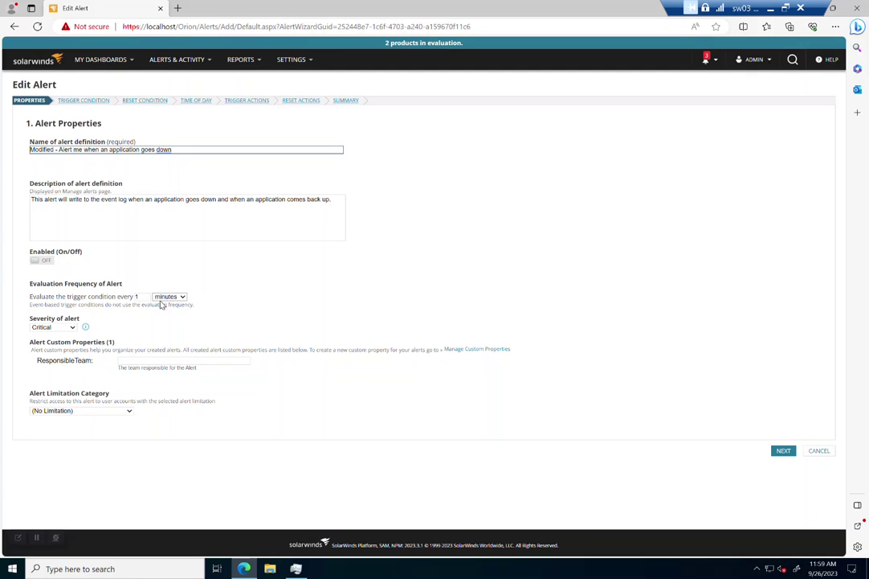
pyautogui.doubleClick(138, 296)
pyautogui.write('5')
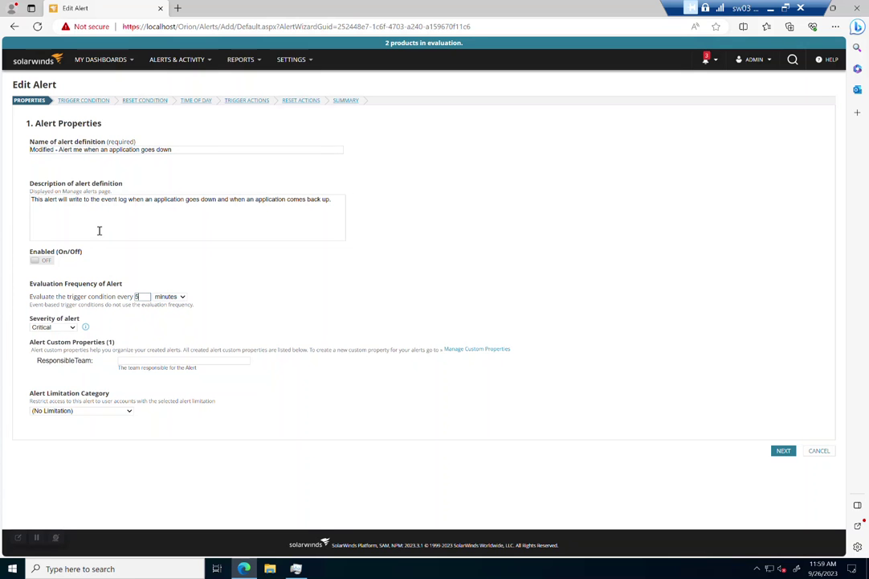
pyautogui.click(781, 453)
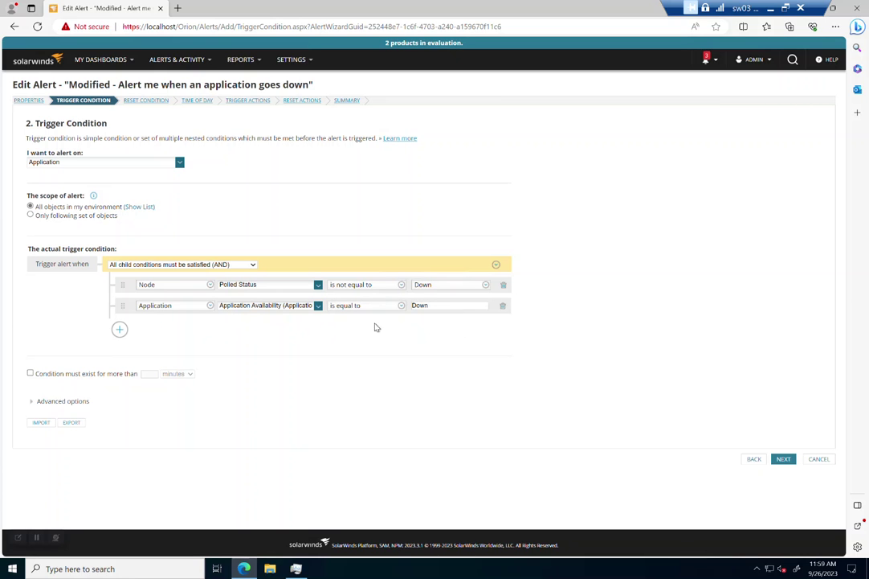
# - Add a single-value Node condition requiring Criticality equal to Critical
pyautogui.click(120, 331)
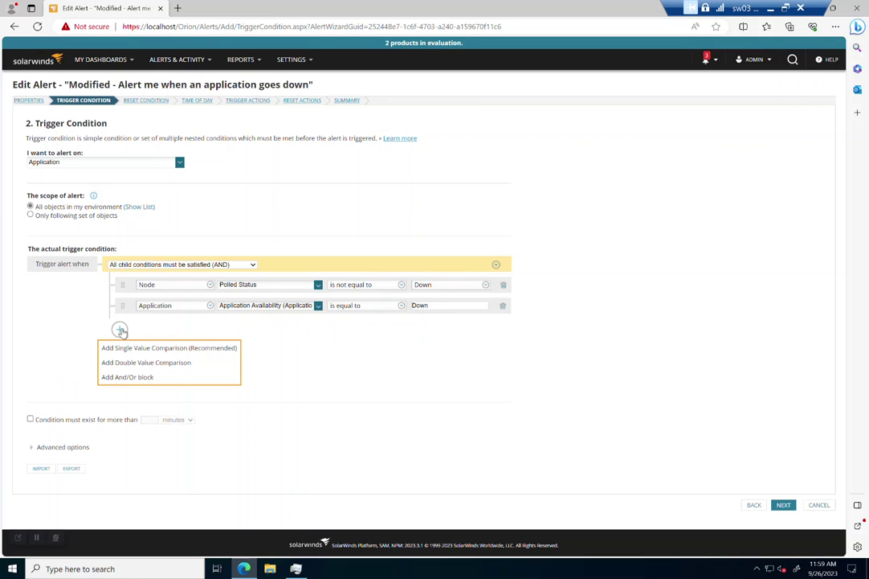
pyautogui.click(171, 348)
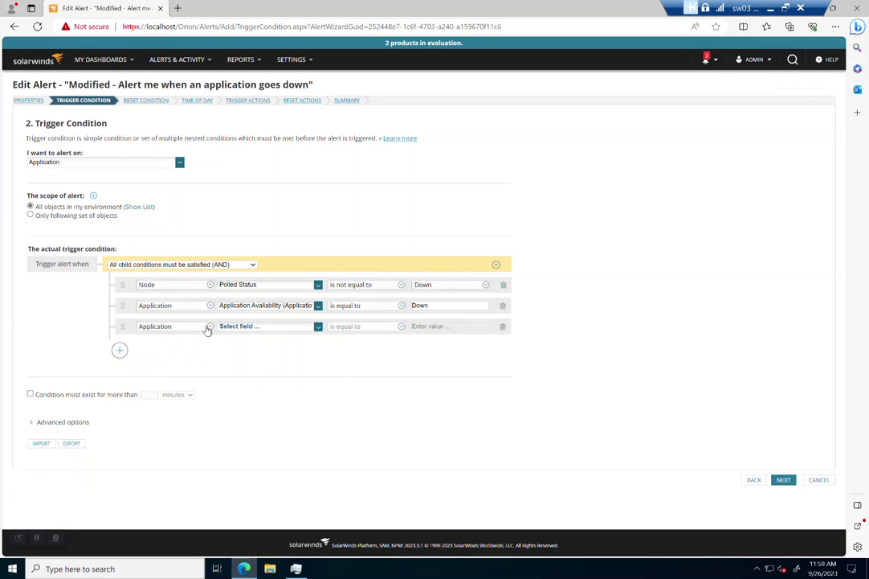
pyautogui.click(210, 326)
pyautogui.click(164, 356)
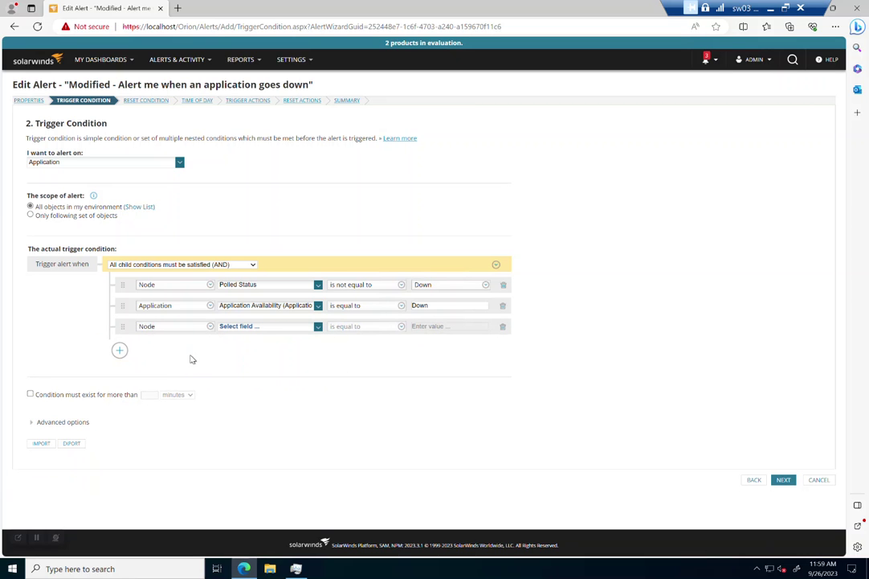
pyautogui.click(318, 326)
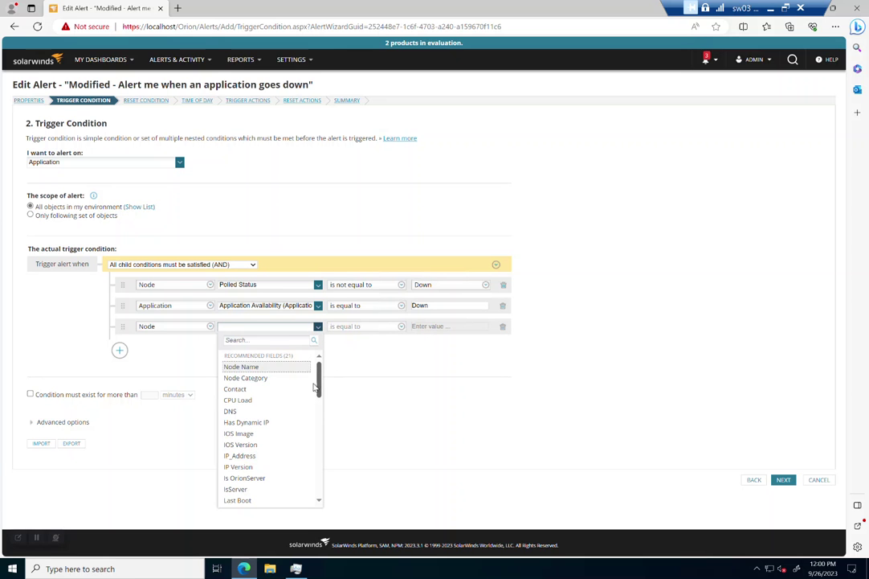
pyautogui.moveTo(319, 388); pyautogui.dragTo(319, 442)
pyautogui.click(273, 392)
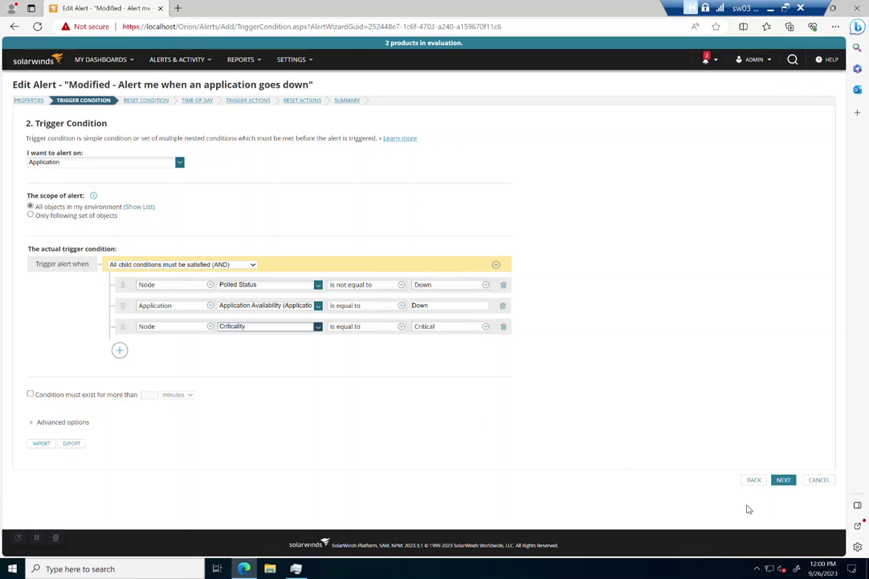
pyautogui.click(782, 480)
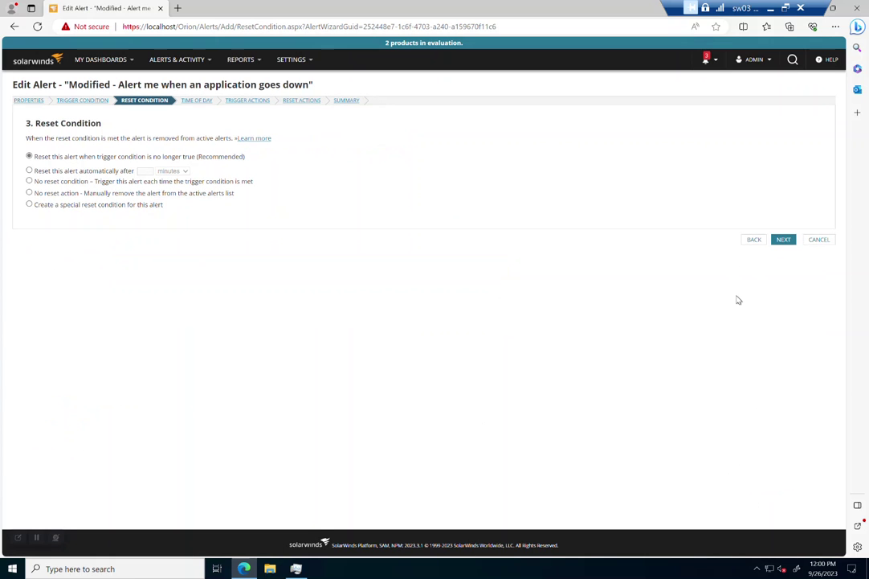
# - Step through Reset Condition, Time of Day, Trigger and Reset Actions, then submit from Summary
pyautogui.click(783, 240)
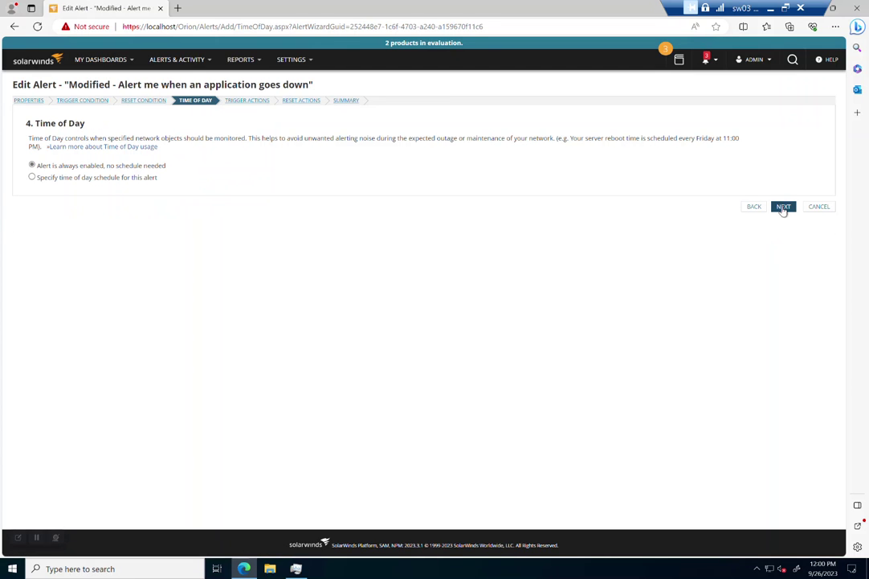
pyautogui.click(783, 207)
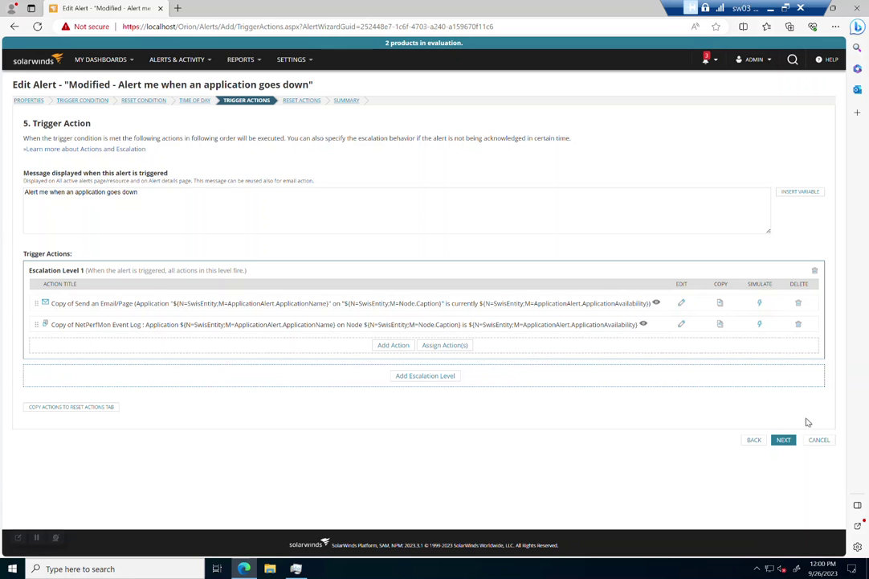
pyautogui.click(785, 439)
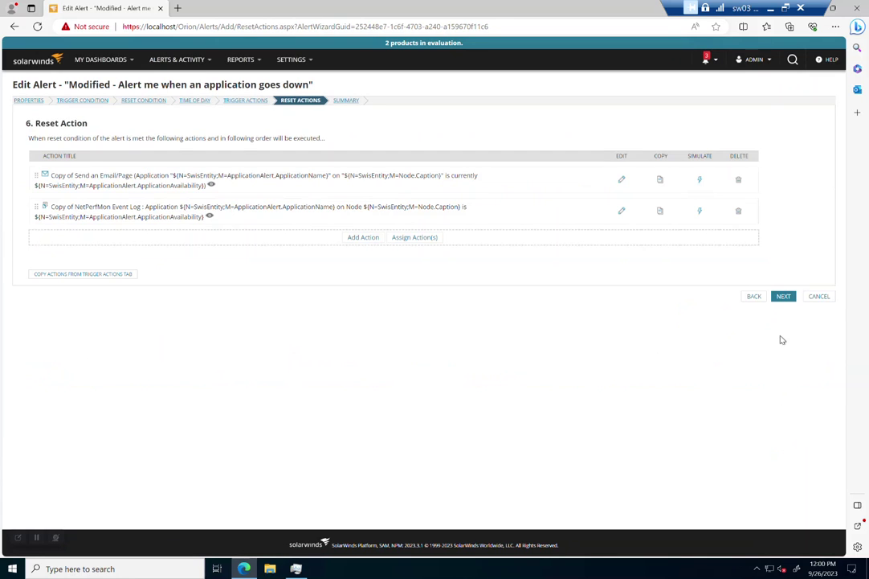
pyautogui.click(784, 295)
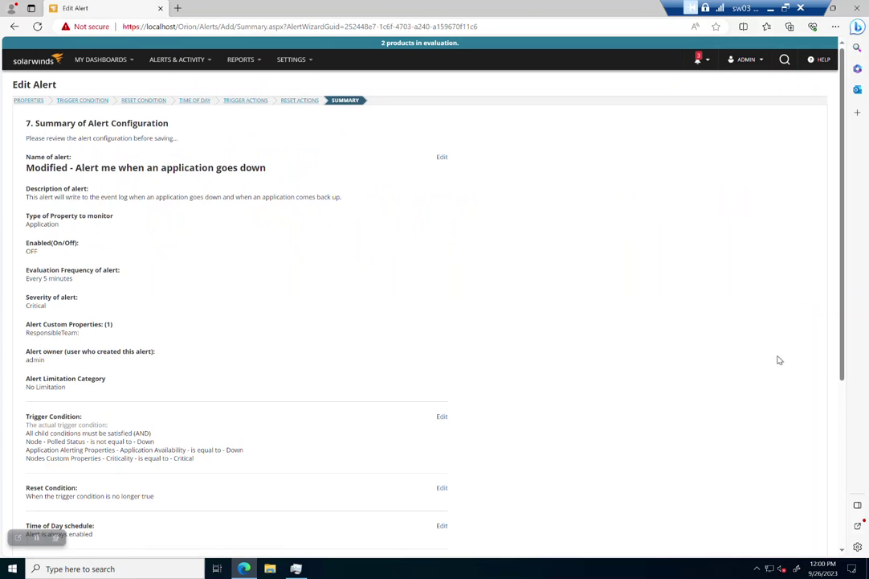
pyautogui.scroll(-3, 778, 365)
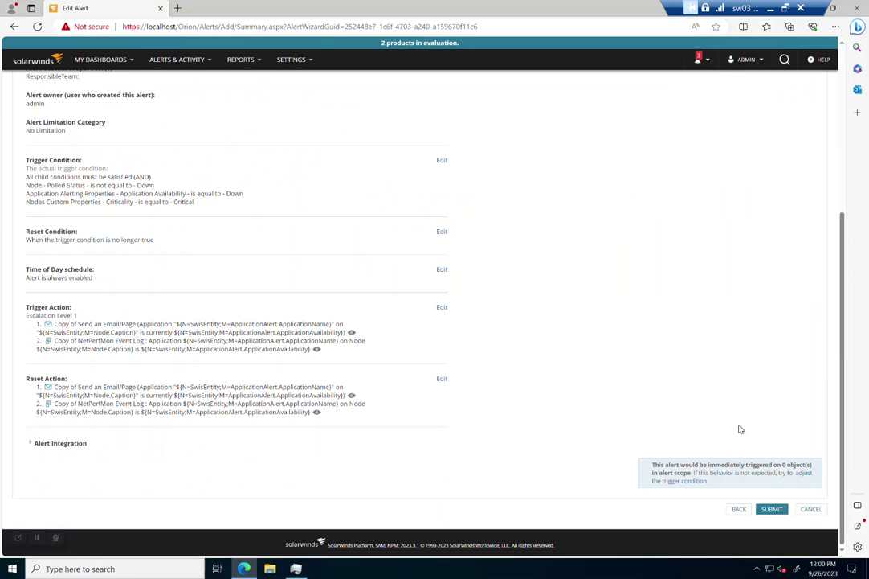
pyautogui.click(772, 510)
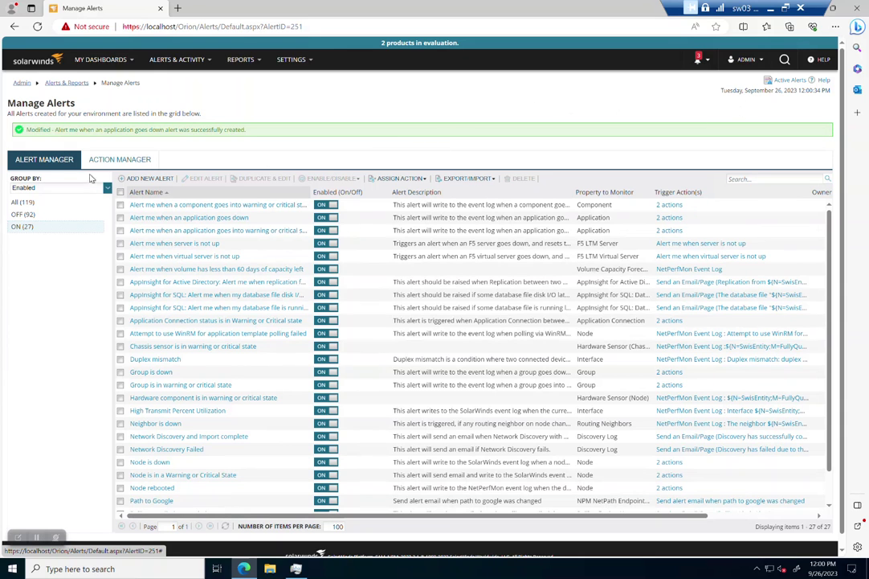
# - Search alerts for 'application' and show both enabled and disabled alerts
pyautogui.click(787, 179)
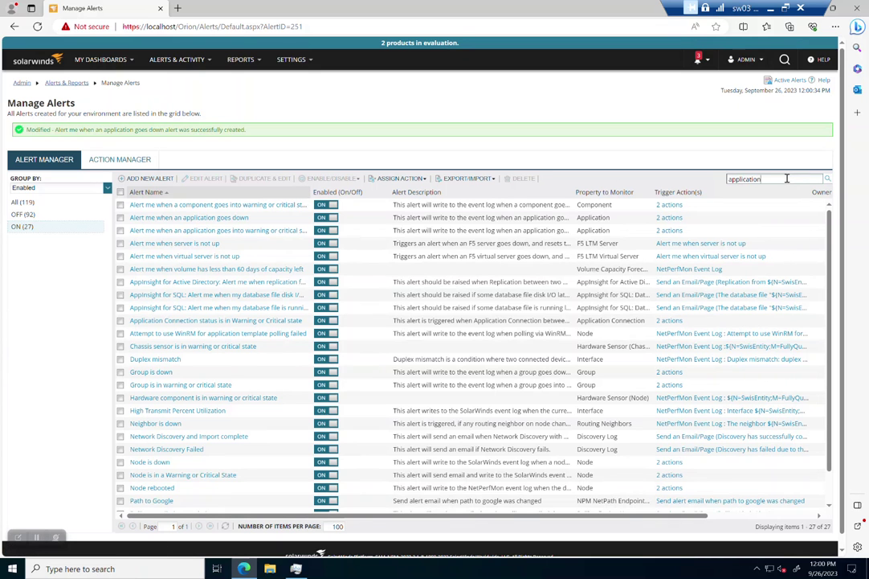
pyautogui.press('Return')
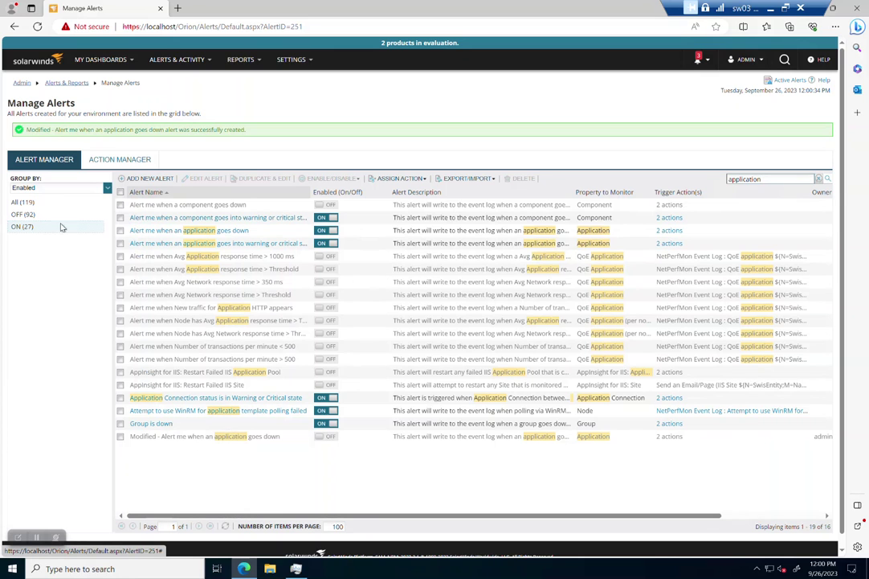
pyautogui.click(28, 202)
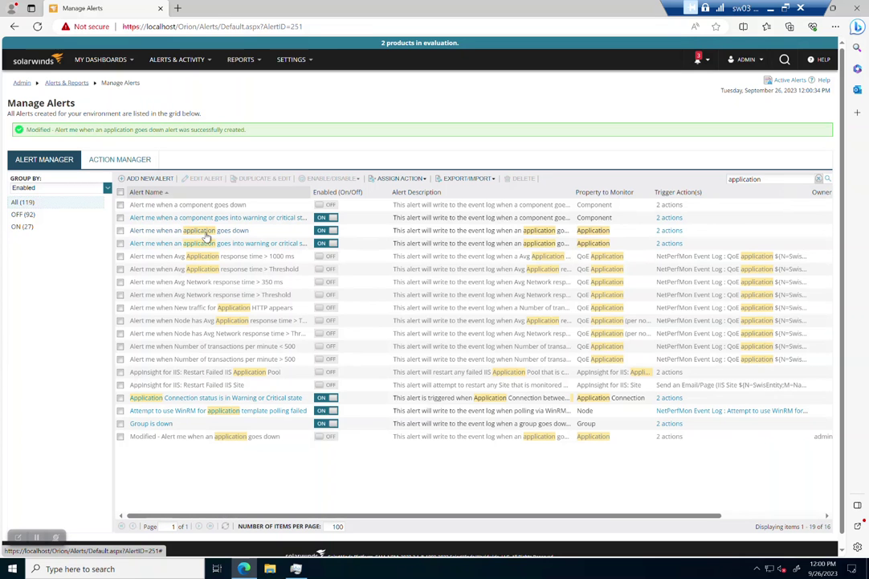
# - Switch off the original application-goes-down alert and switch on the 'Modified' copy
pyautogui.click(326, 230)
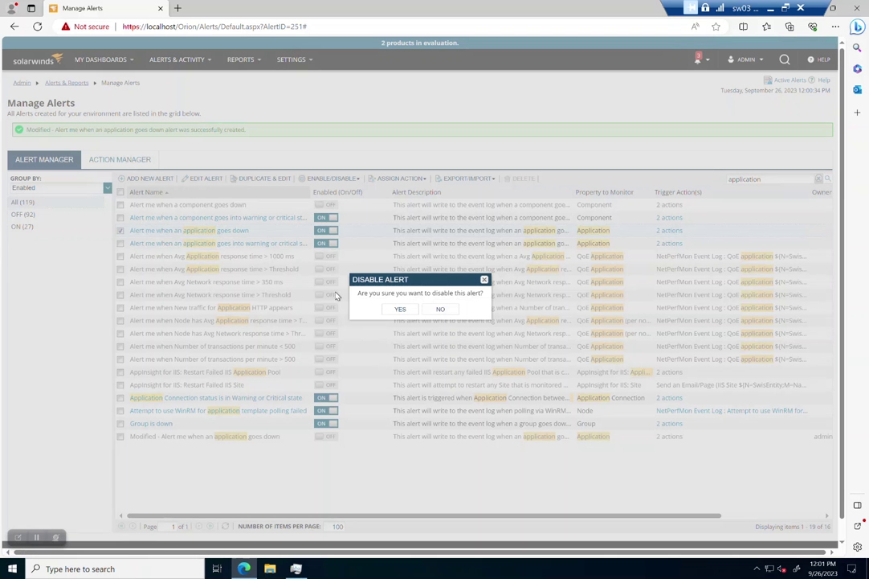
pyautogui.click(400, 309)
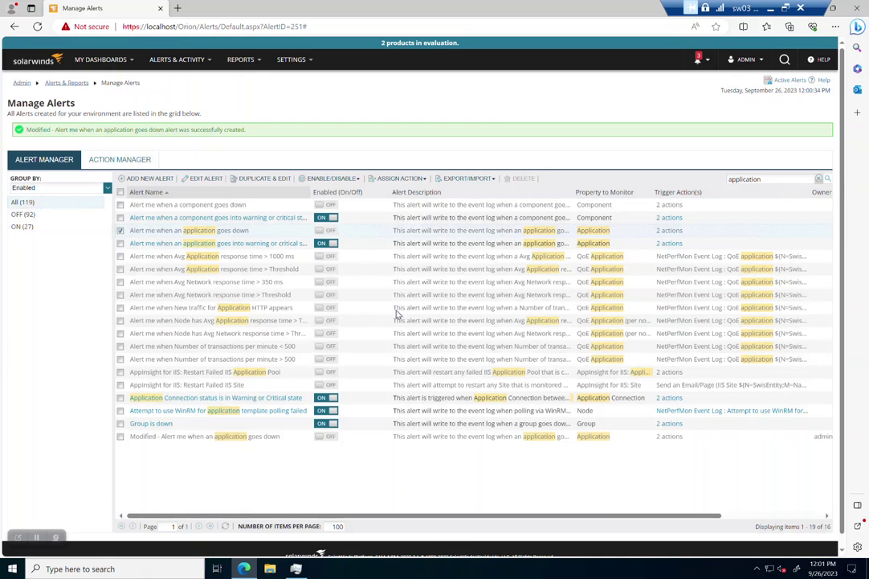
pyautogui.click(772, 176)
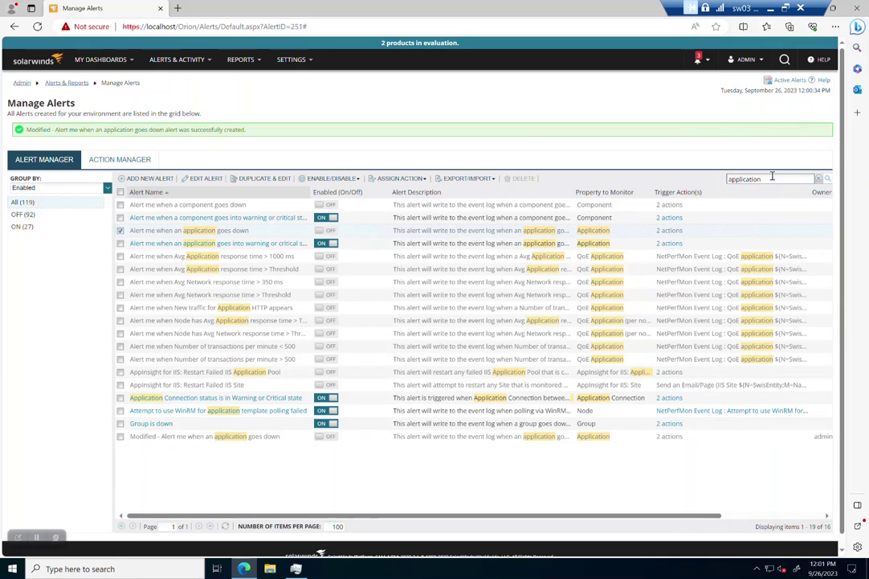
pyautogui.click(322, 436)
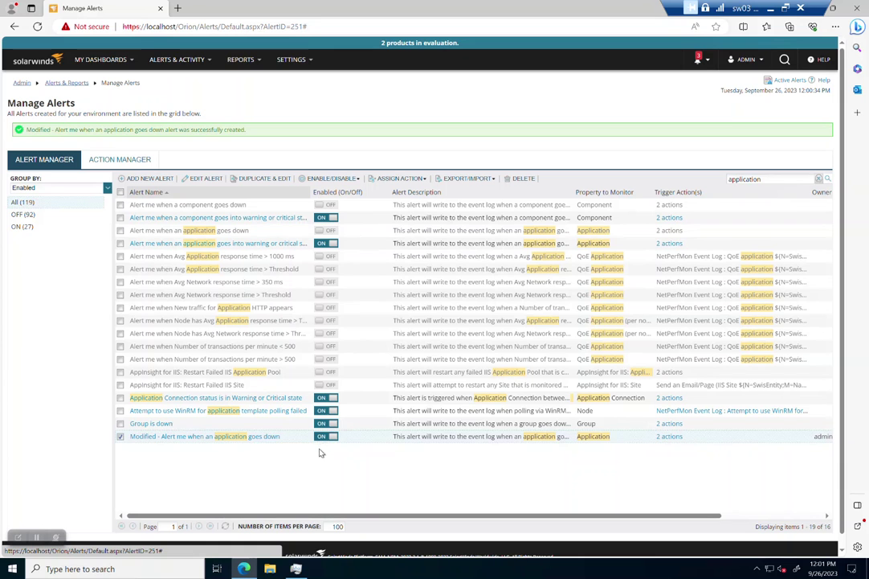